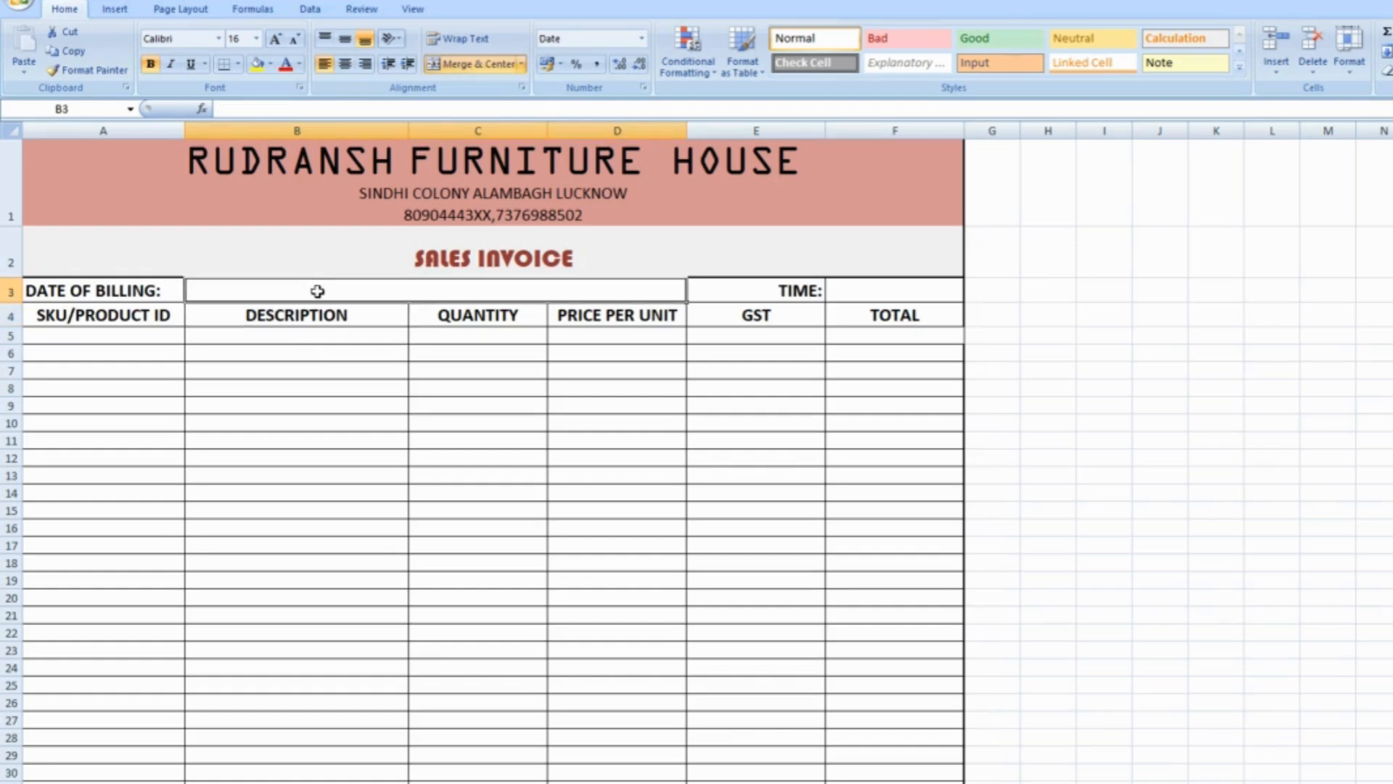
Insert the current date as the billing date in B3 and the current time in F3
key(ctrl+semicolon)
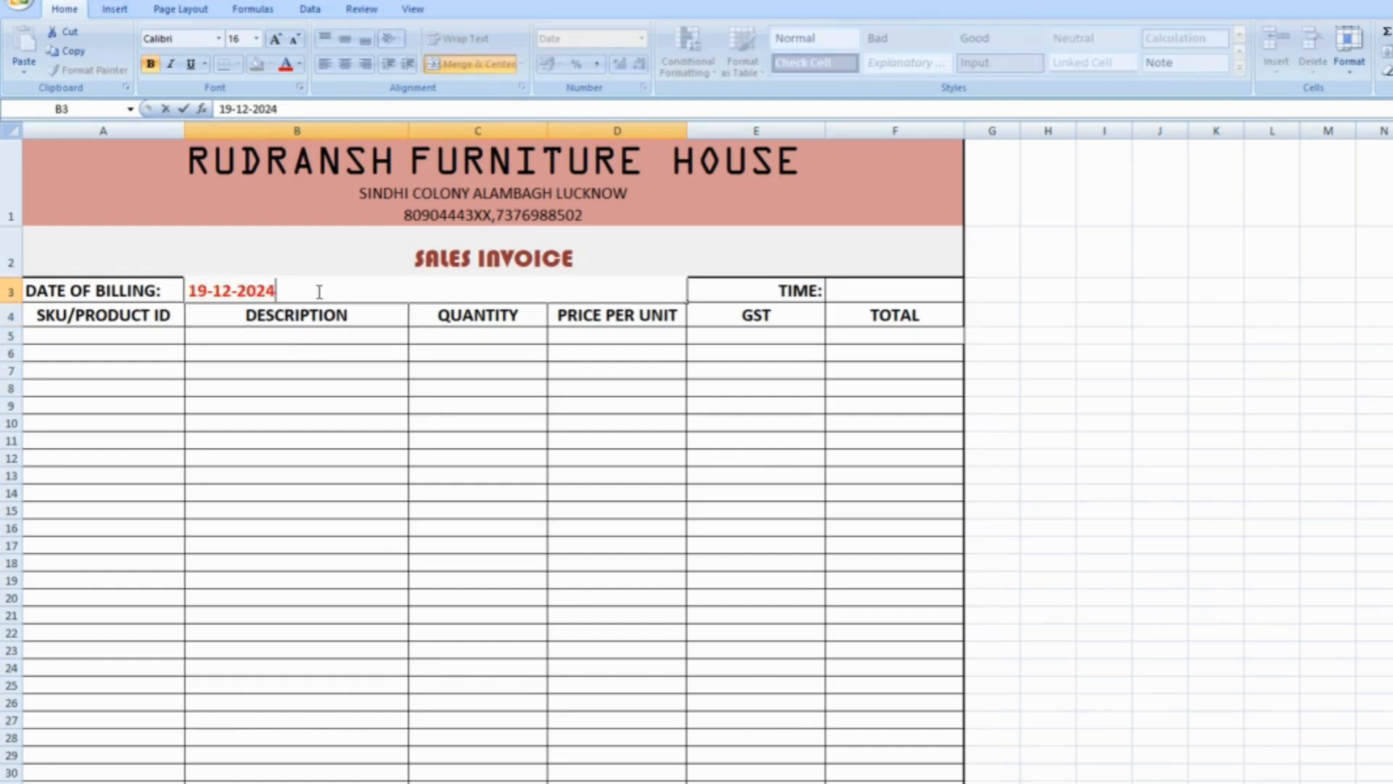
key(Tab)
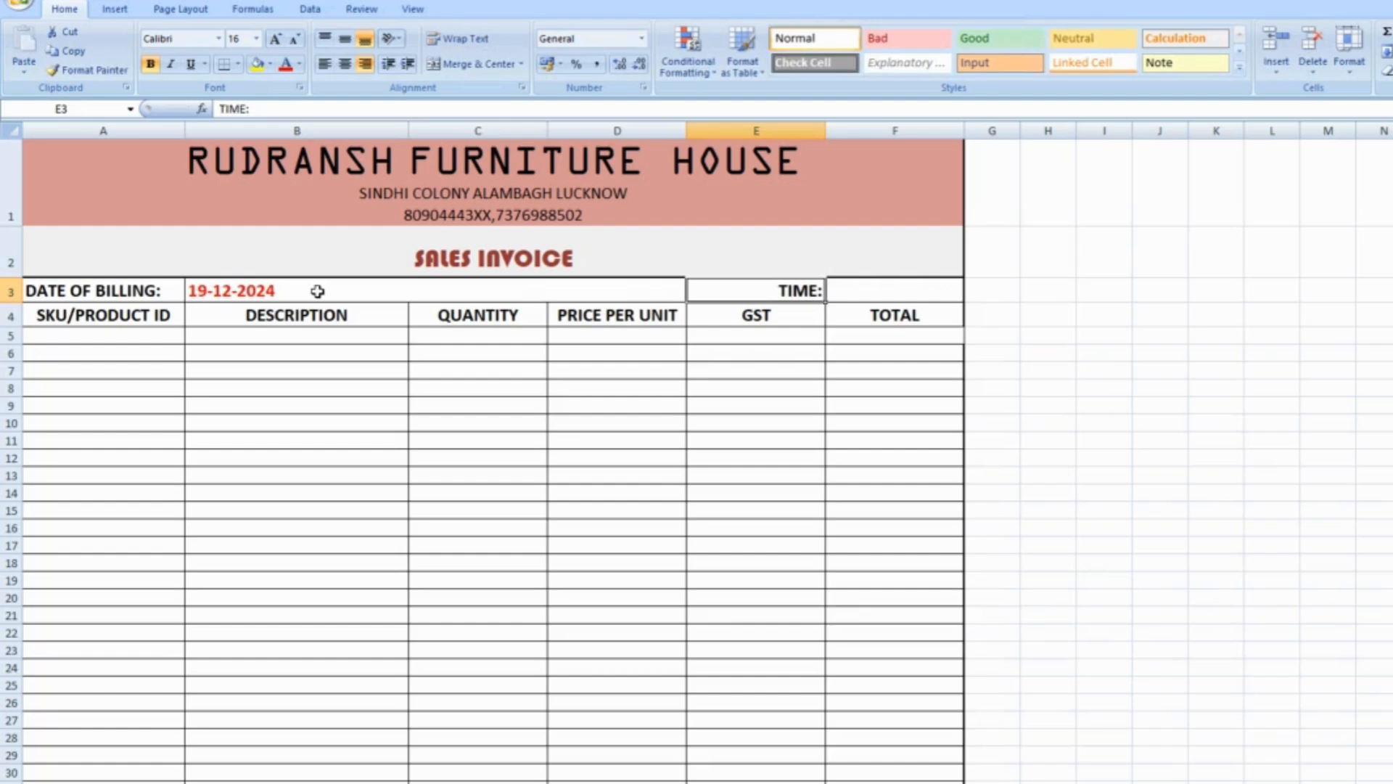
key(Tab)
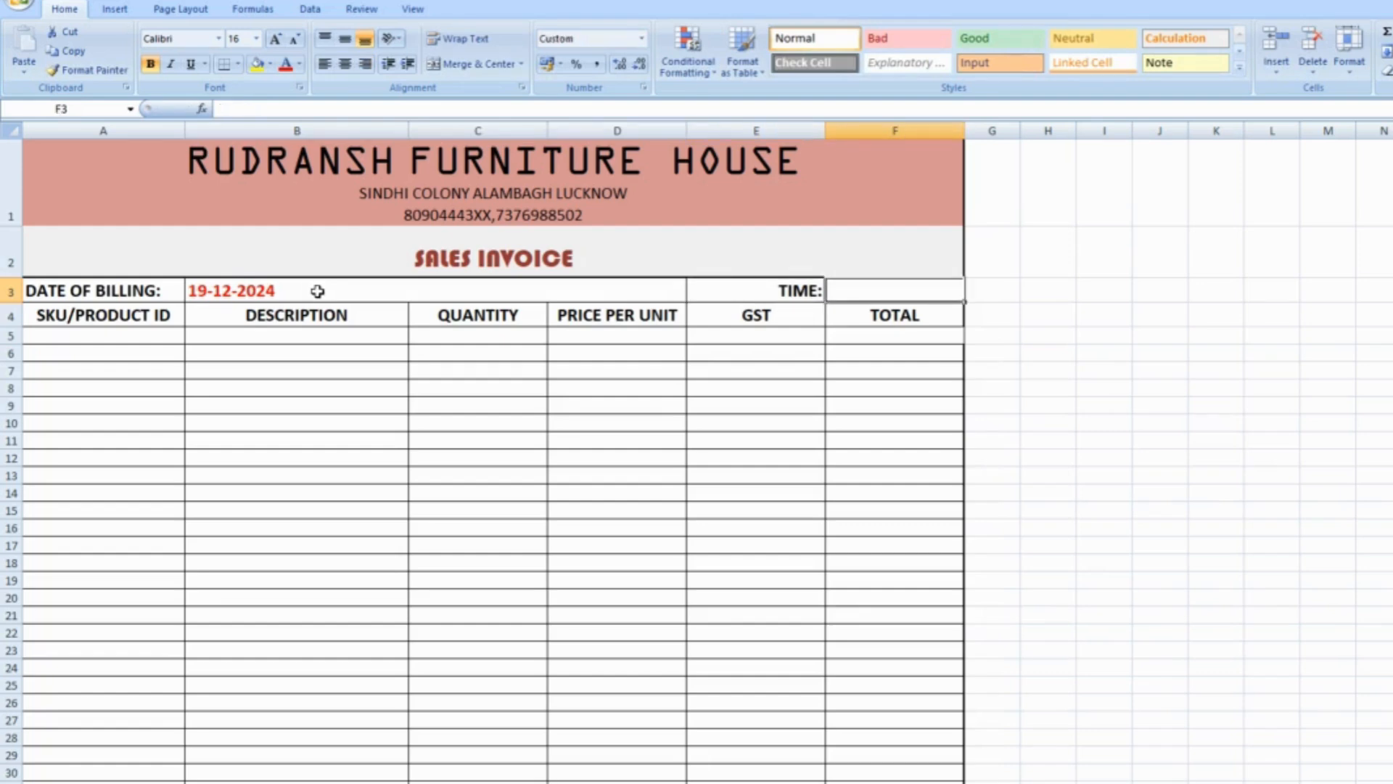
key(ctrl+shift+semicolon)
key(Return)
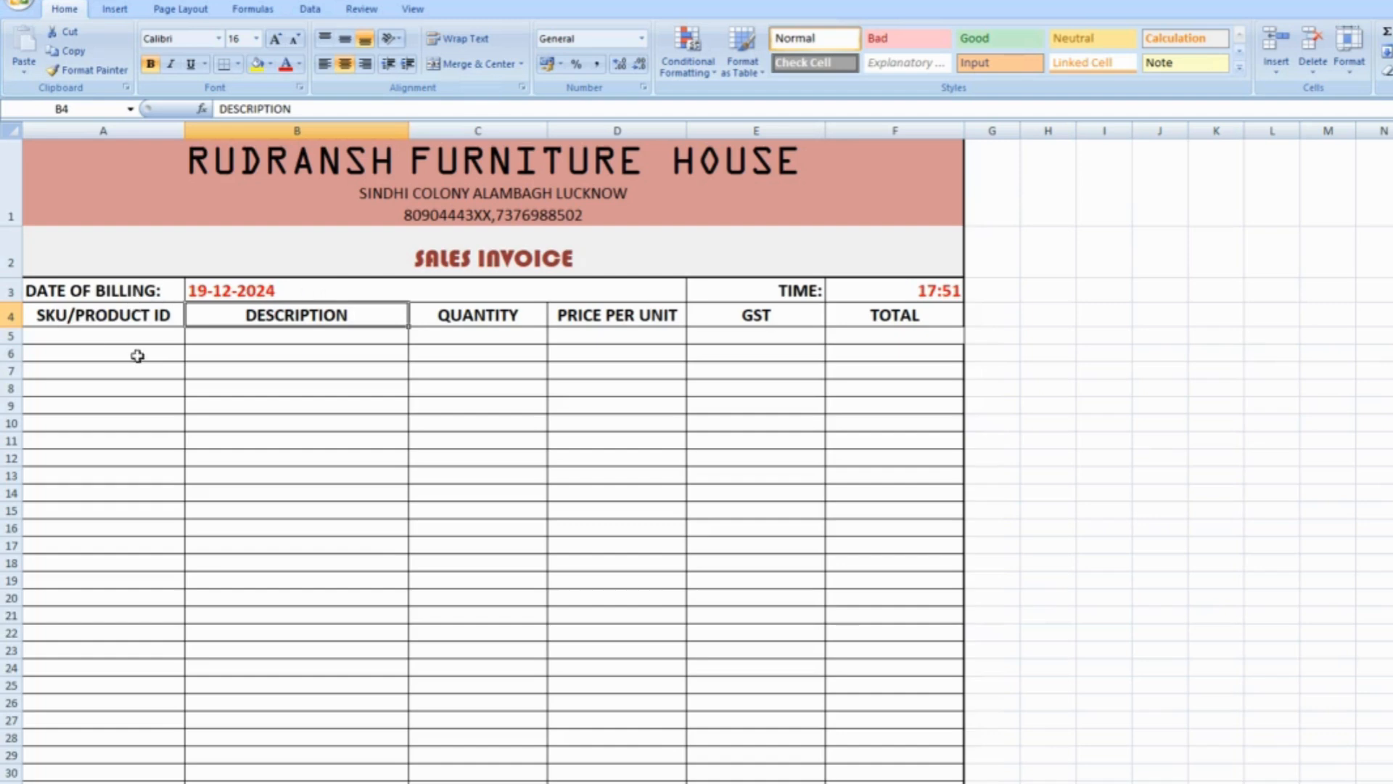
Enter the description lookup formula =IFERROR(VLOOKUP(A5,Sheet2!A1:E18,2,0)," ") in B5
click(256, 338)
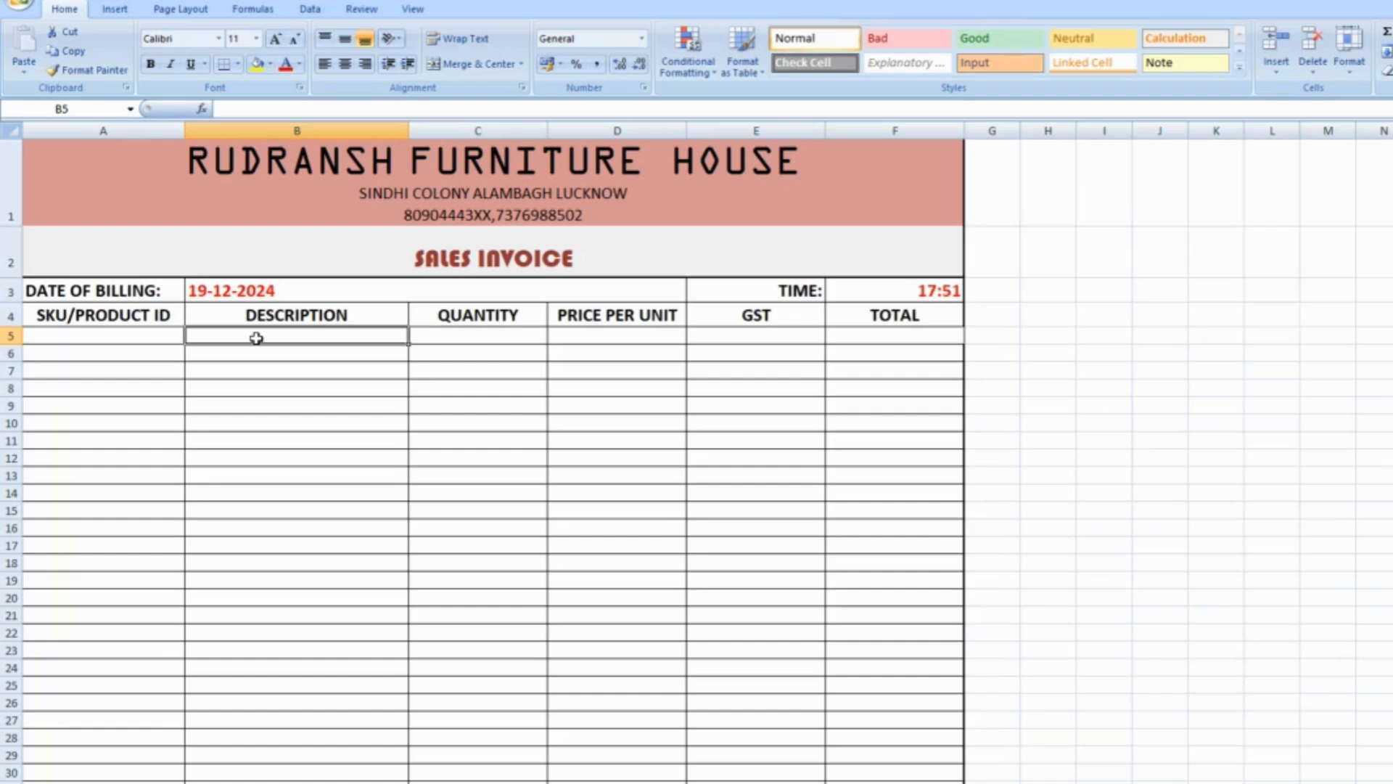
text(=ife)
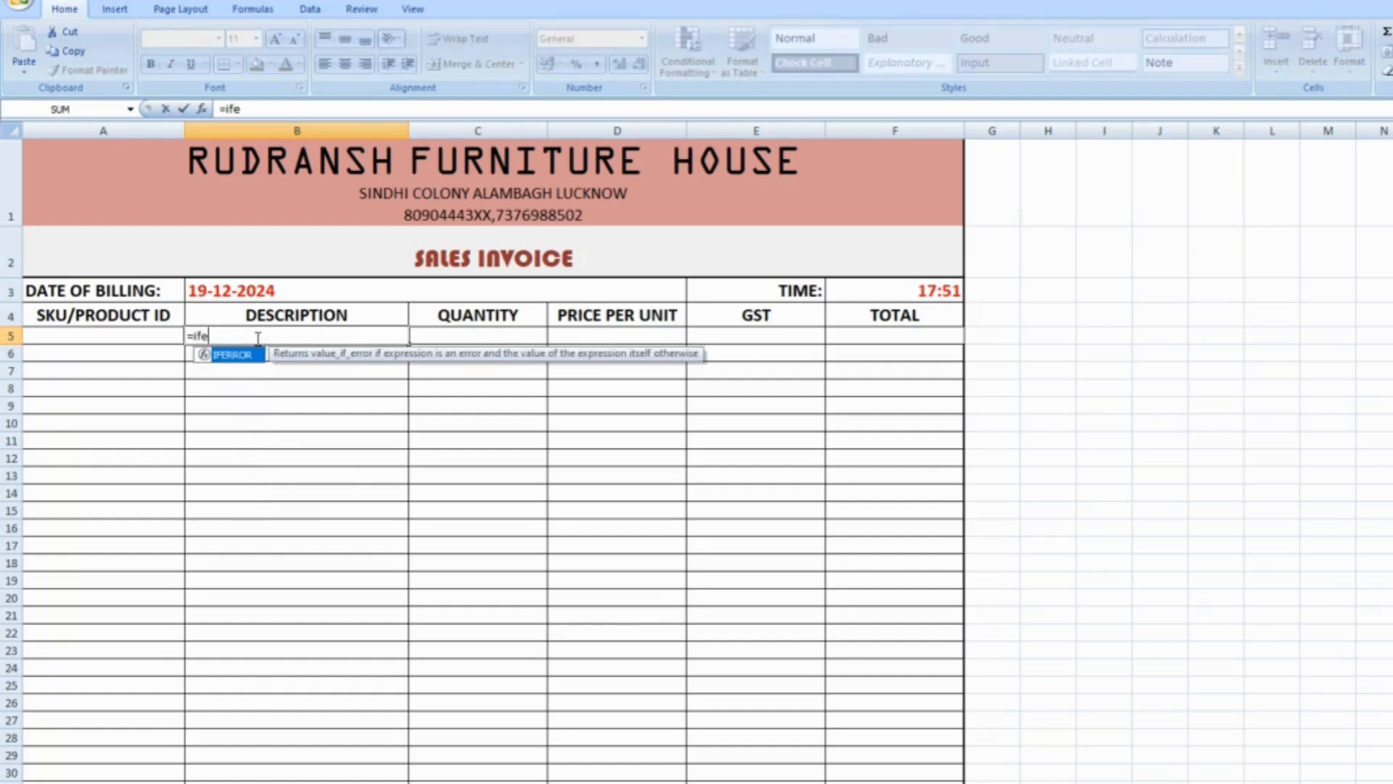
key(Tab)
text(vl)
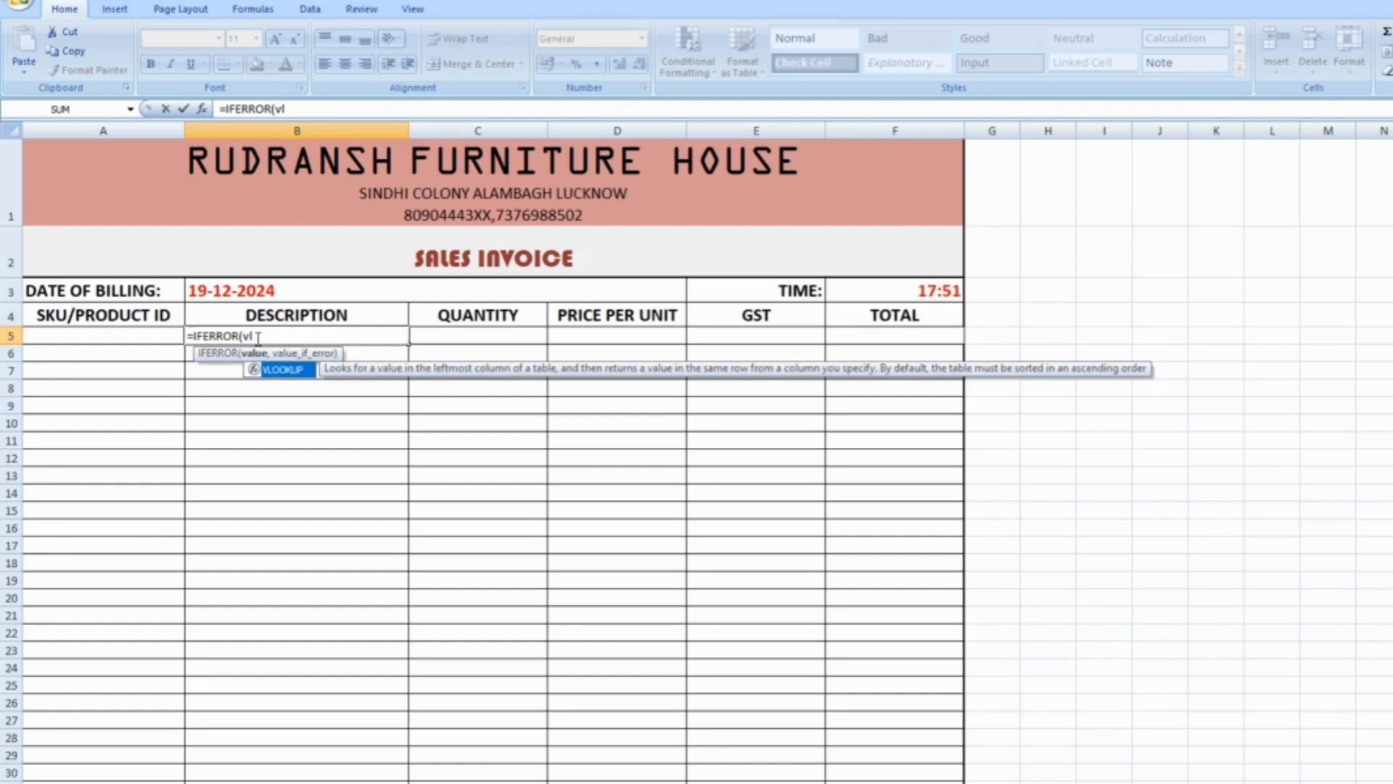
key(Tab)
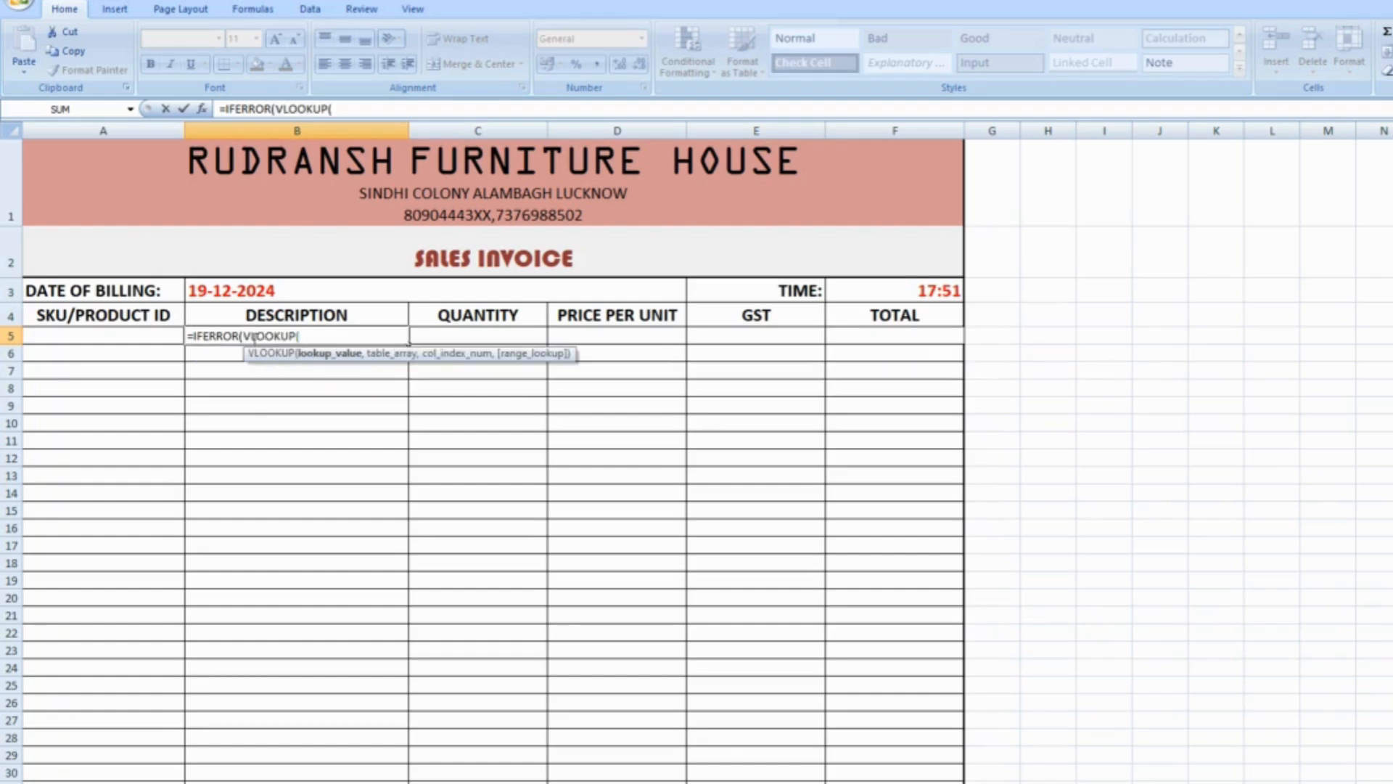
click(122, 336)
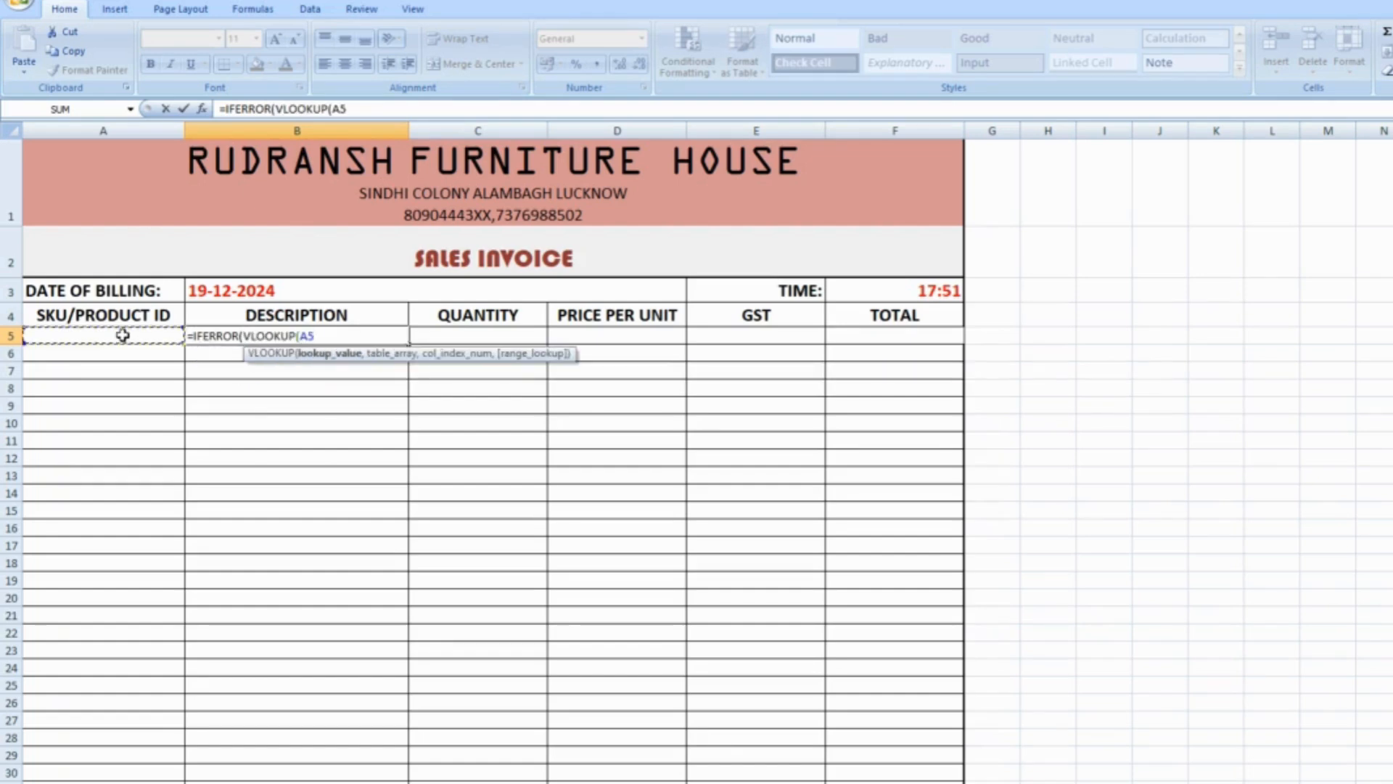
text(,)
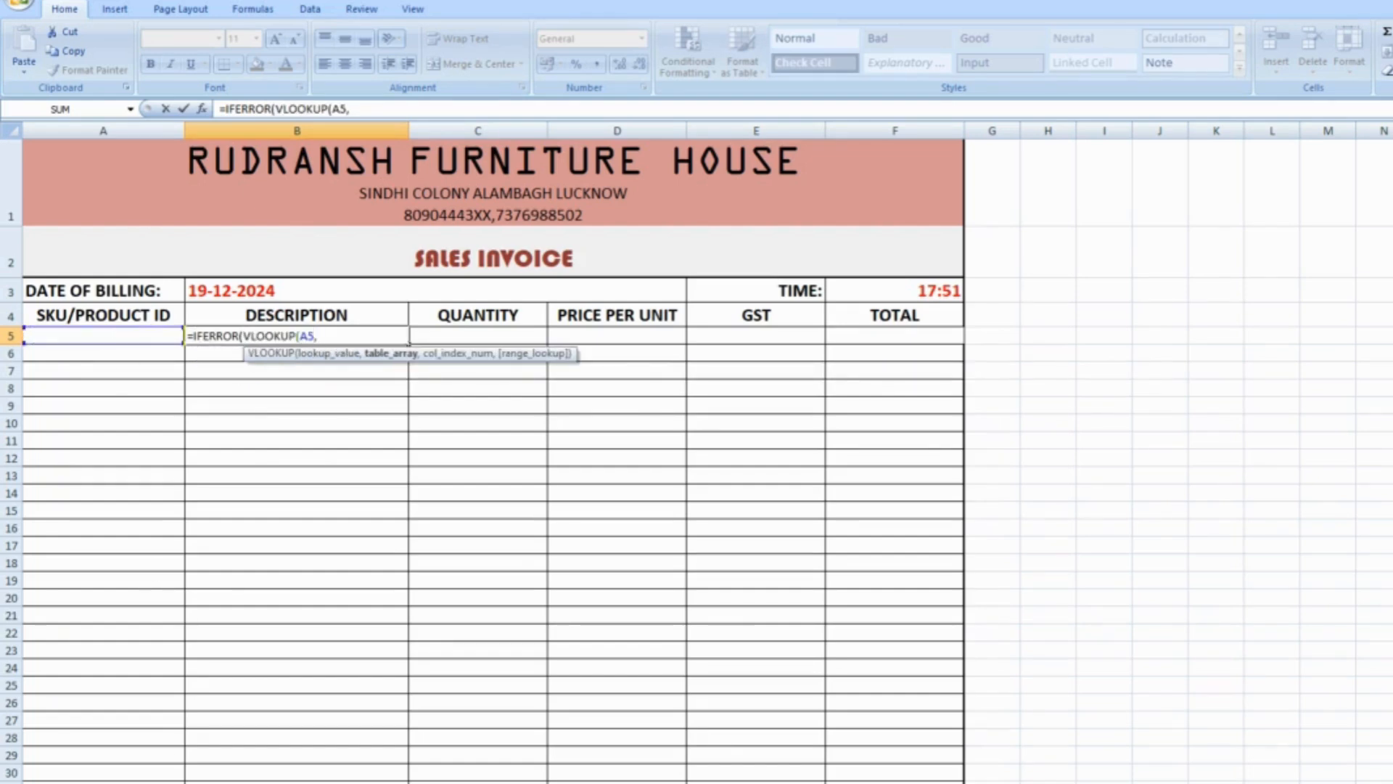
key(ctrl+Page_Down)
drag(123, 156, 790, 670)
text(,)
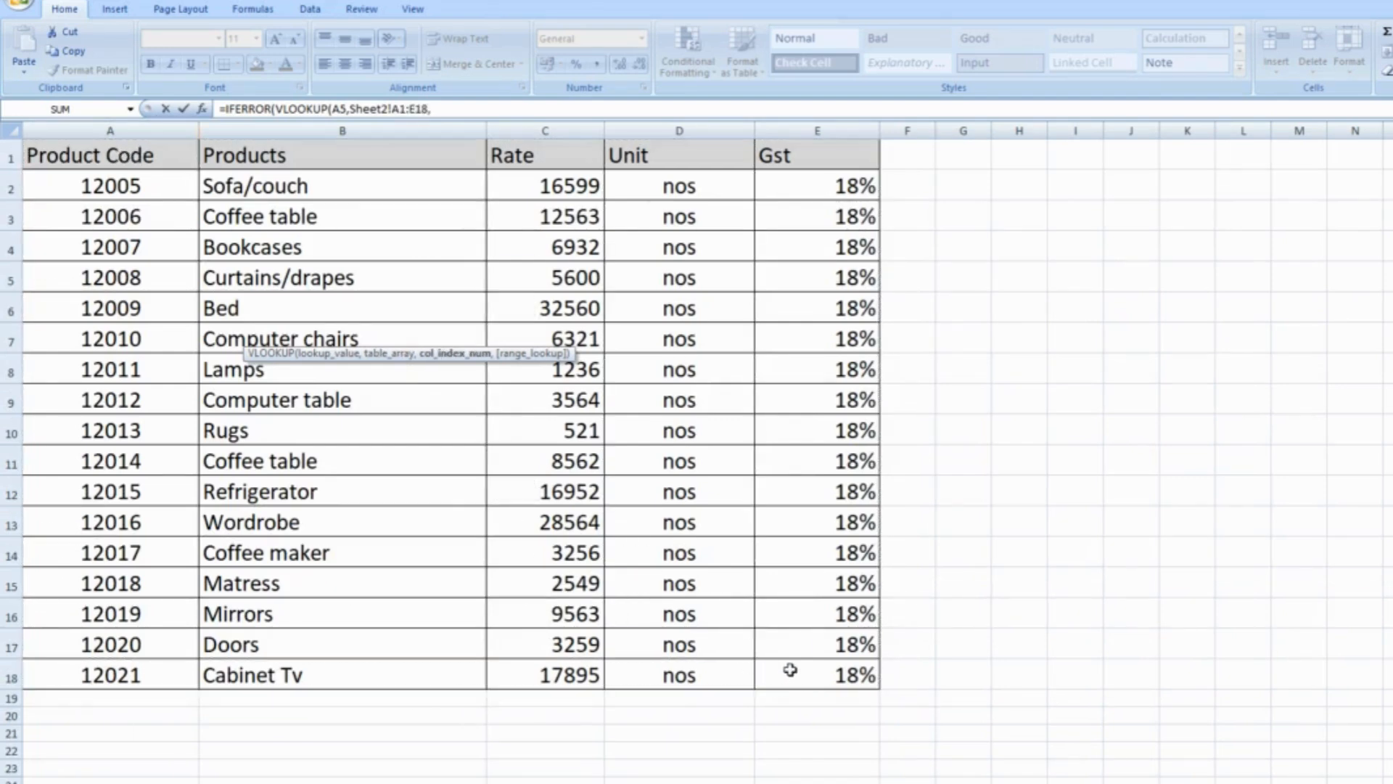
text(2,0)
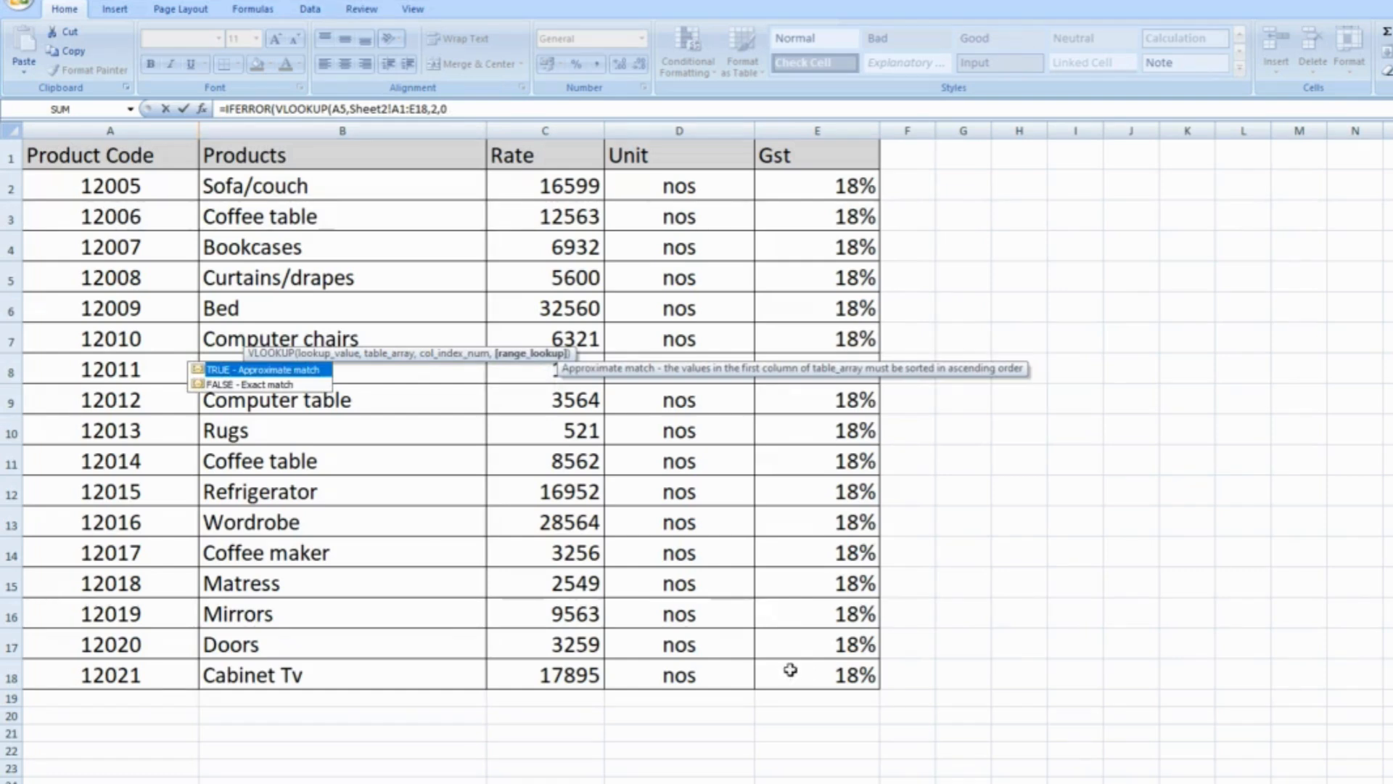
text(),)
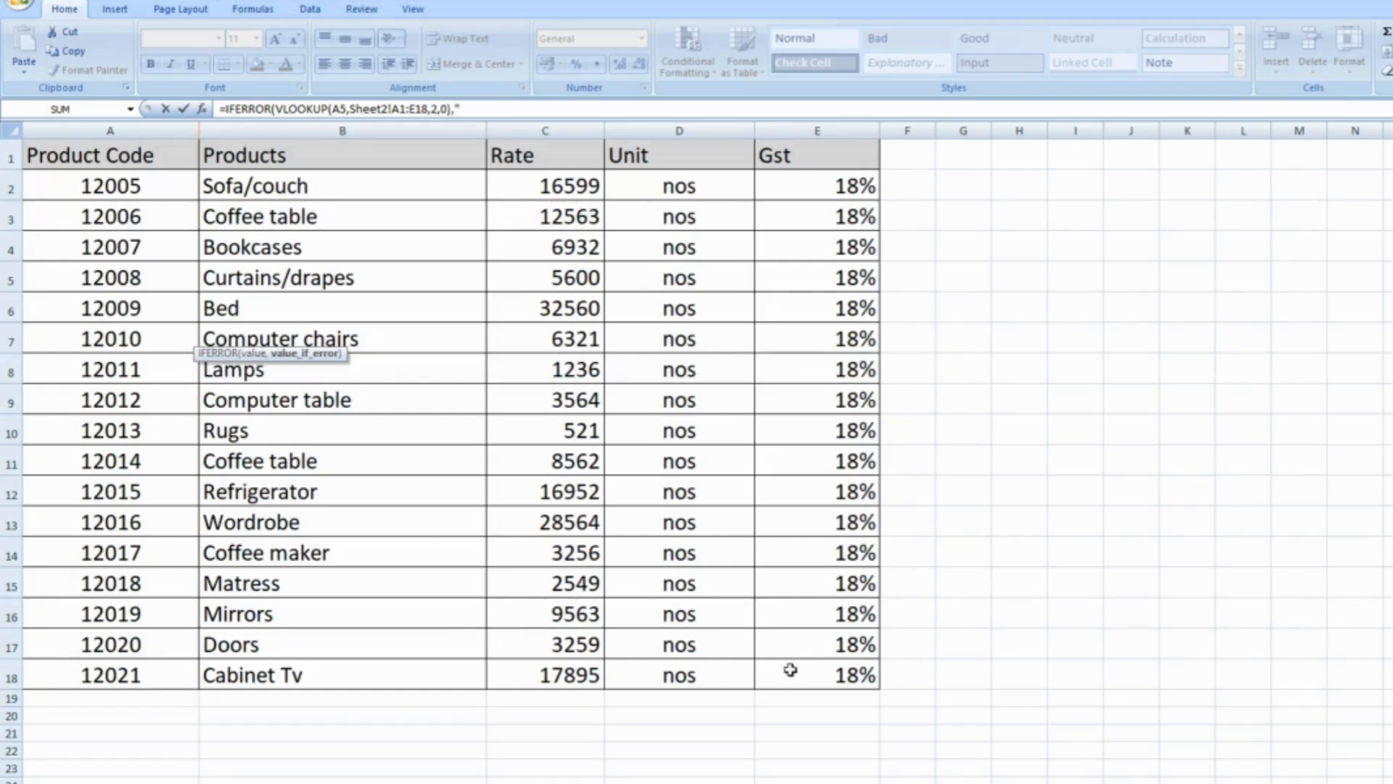
text(" "))
key(Return)
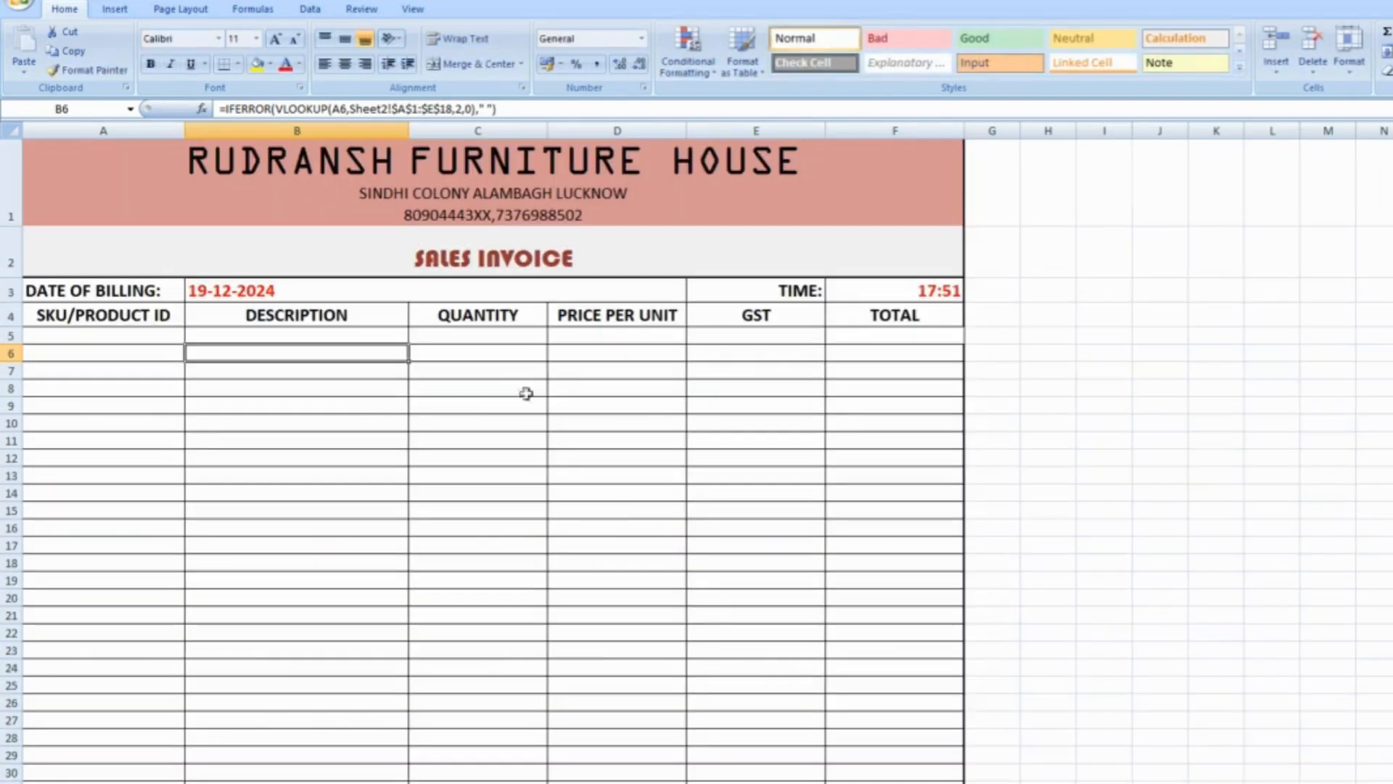
Test the description lookup with product ID 12005 in A5, and clear that cell again
click(499, 338)
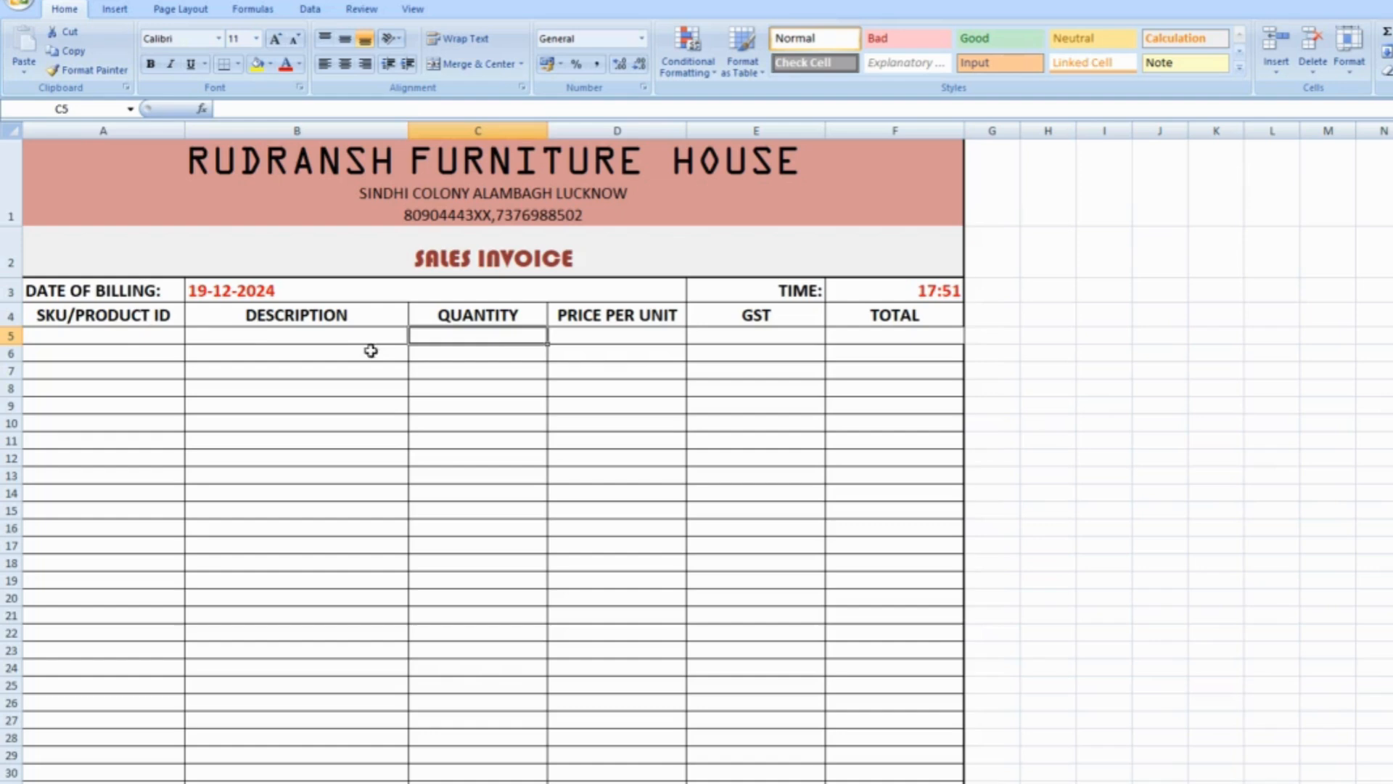
click(136, 337)
text(12)
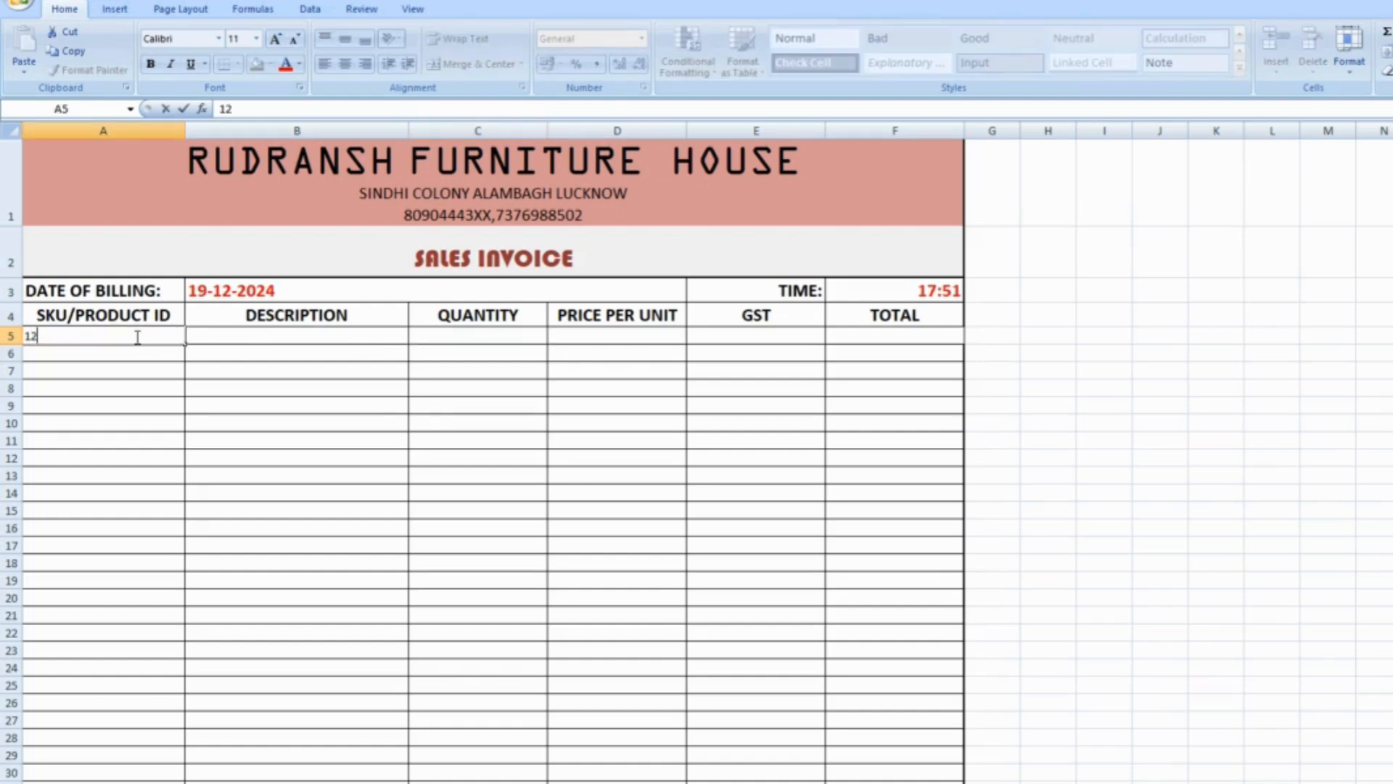
text(005)
key(Return)
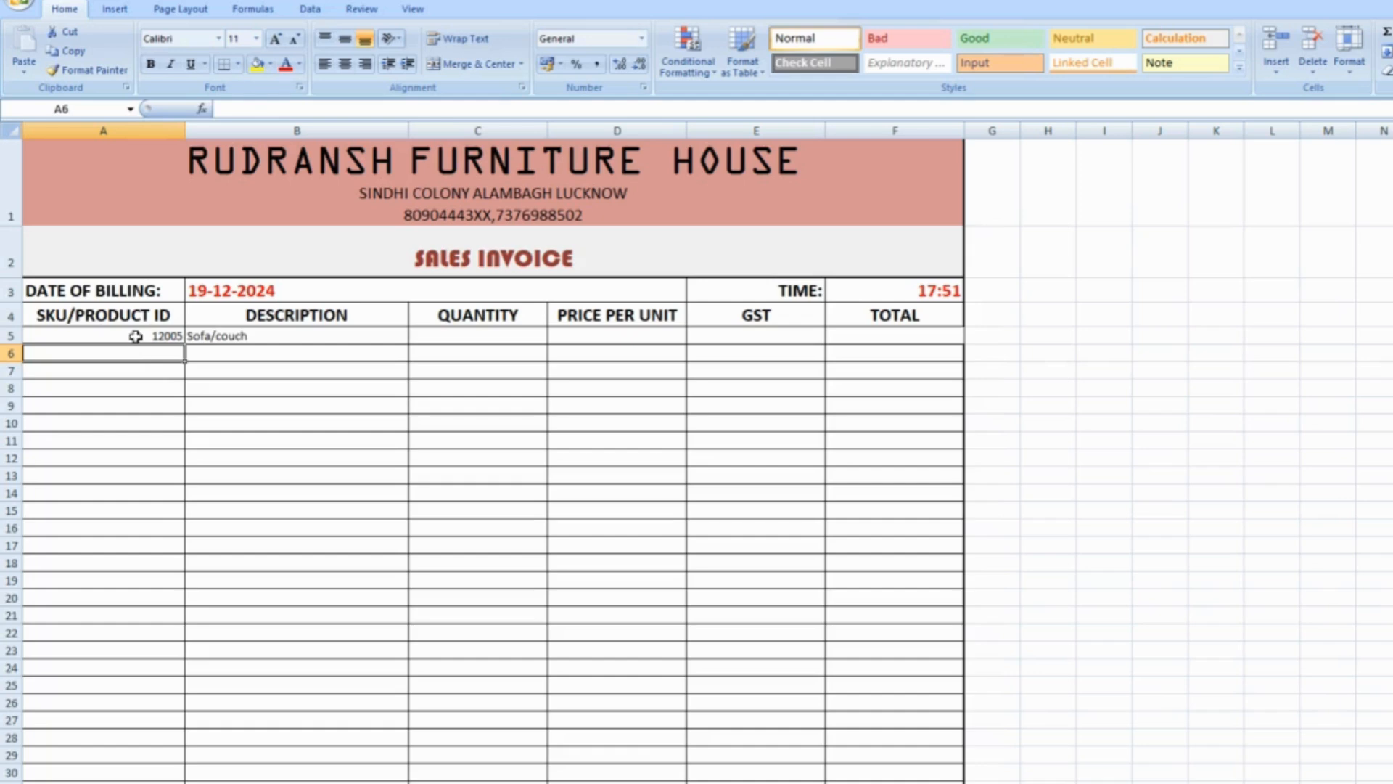
click(136, 336)
key(Delete)
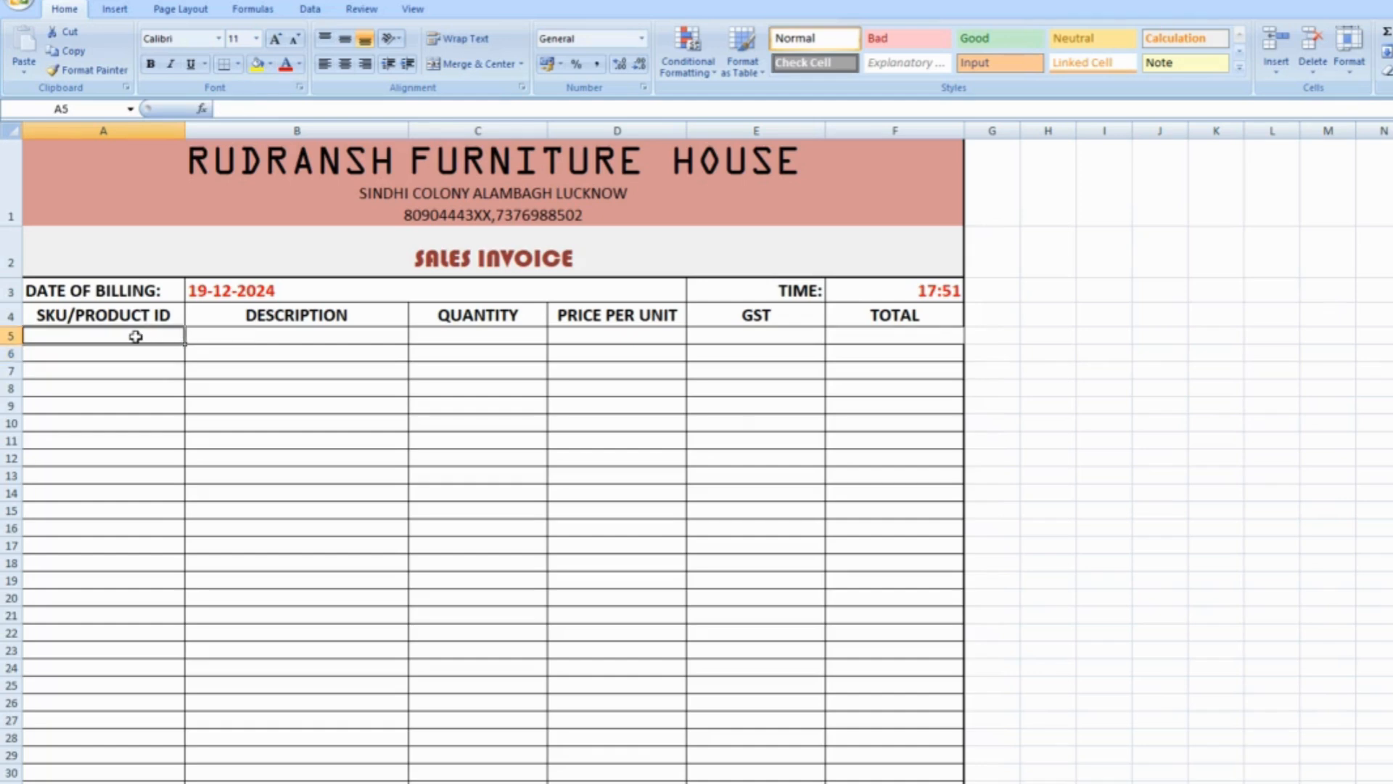
Fill in the first invoice line with quantity 56 in C5 and product ID 12005 in A5
click(533, 332)
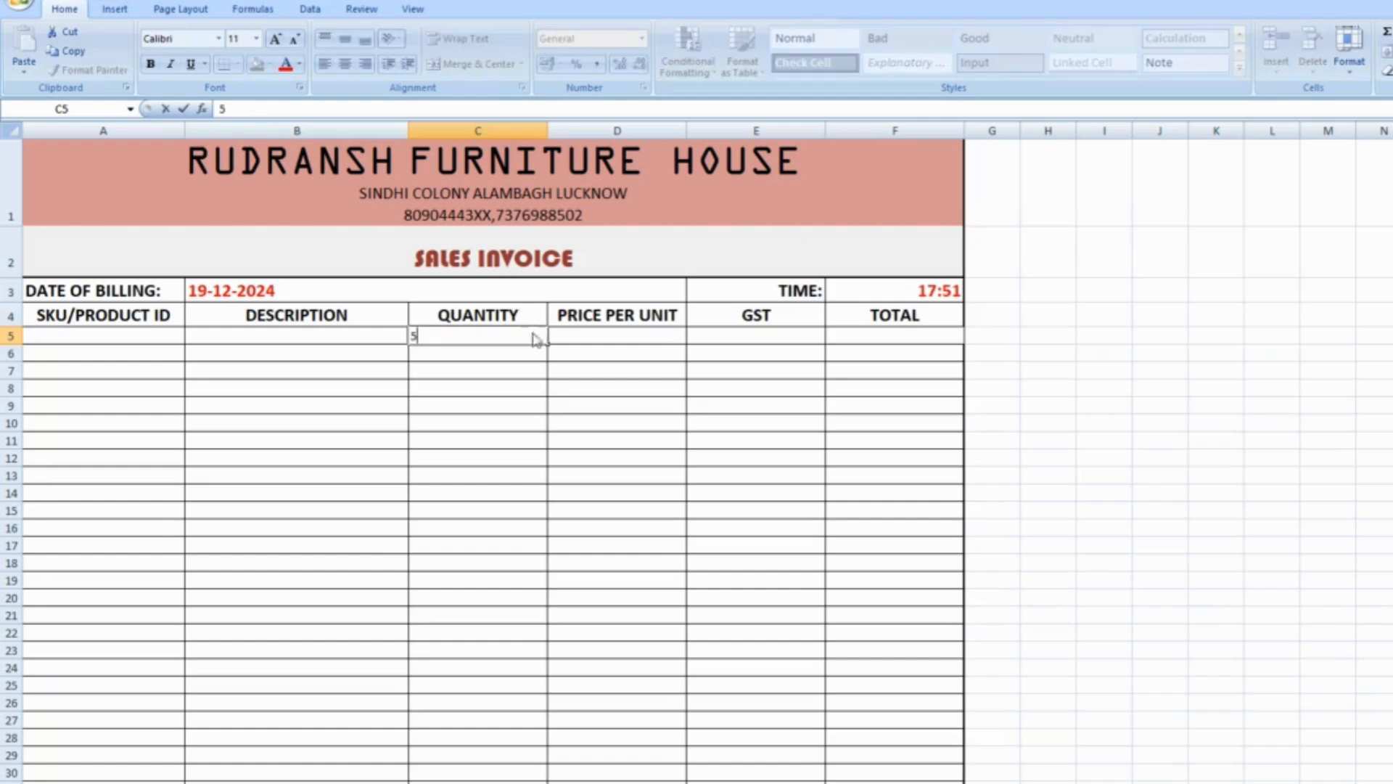
text(56)
key(Left)
key(Left)
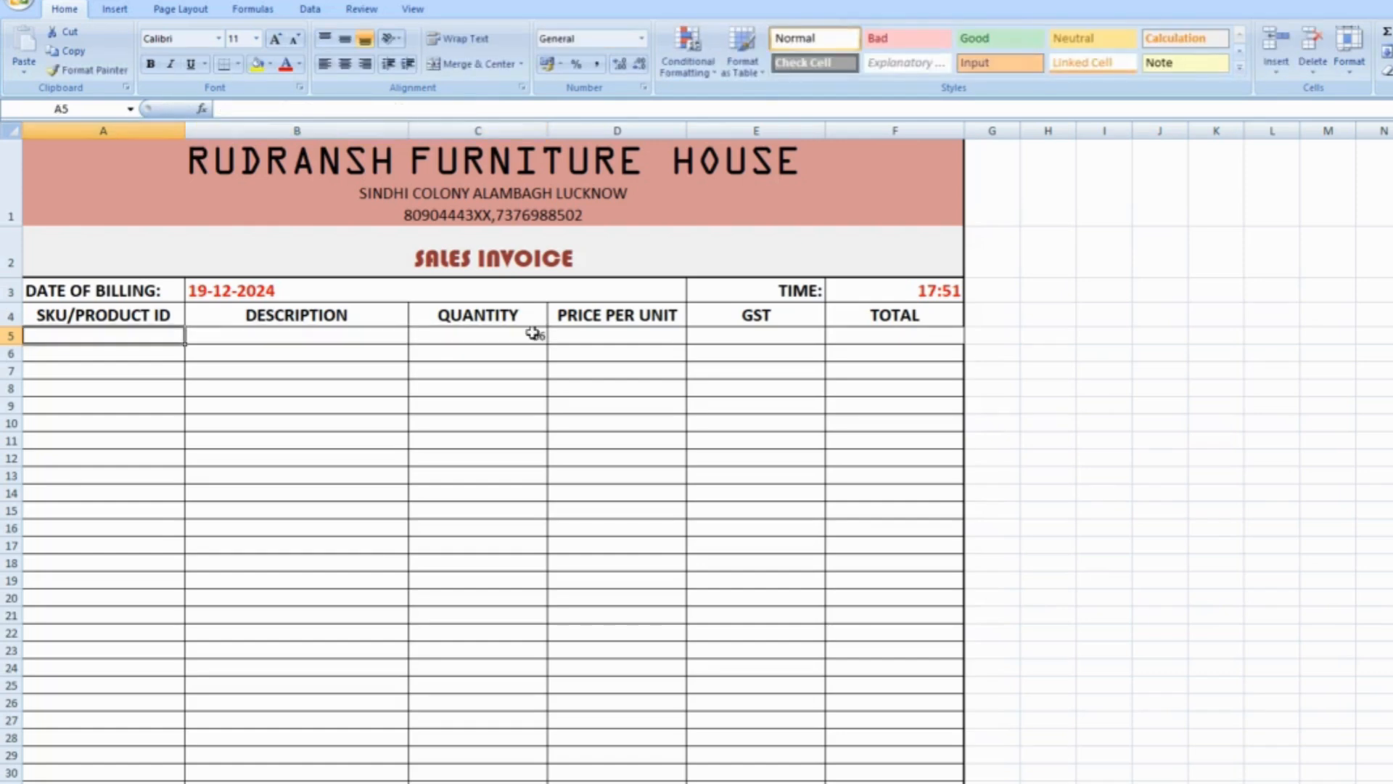
text(12005)
key(Right)
key(Right)
key(Right)
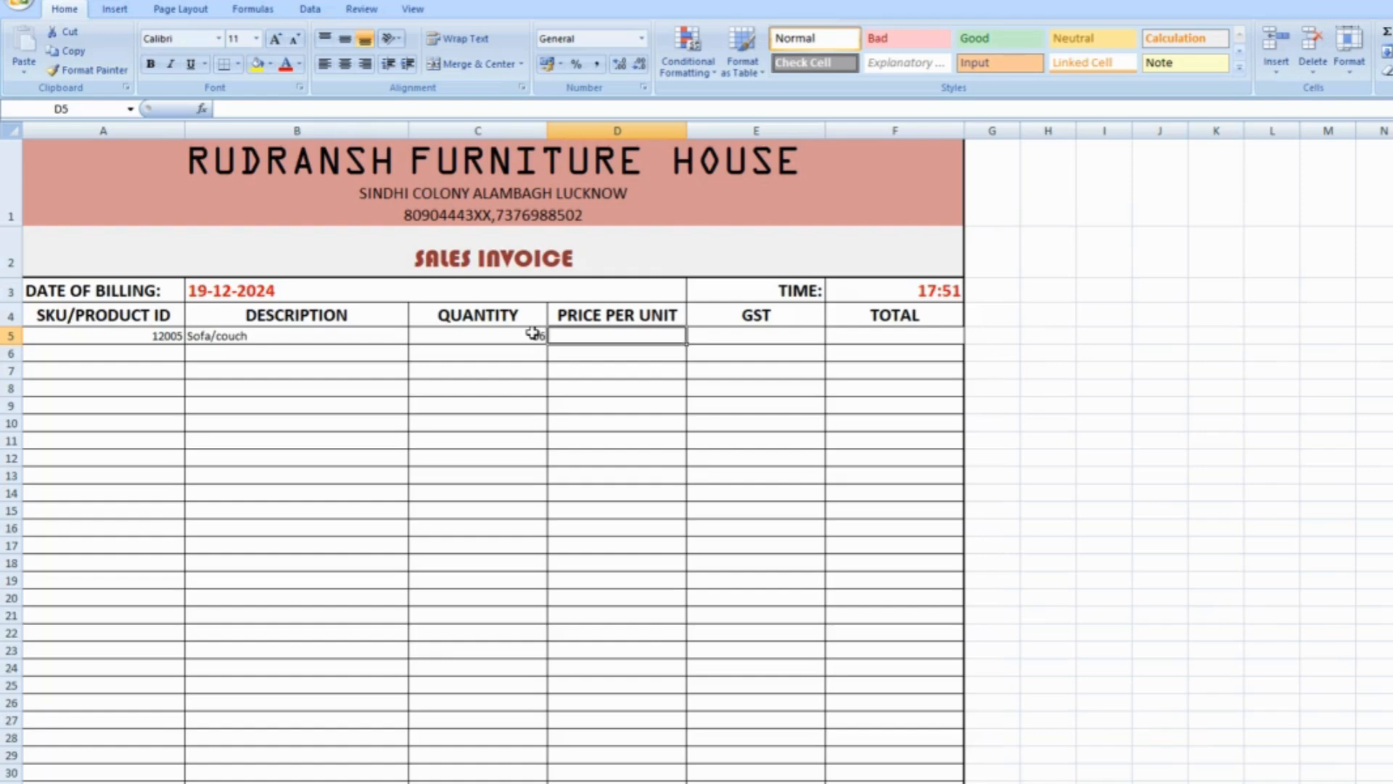
Try to enter the price lookup formula =IFERROR(VLOOKUP(A5,Sheet2!A1:E18,3,0) in D5
text(=)
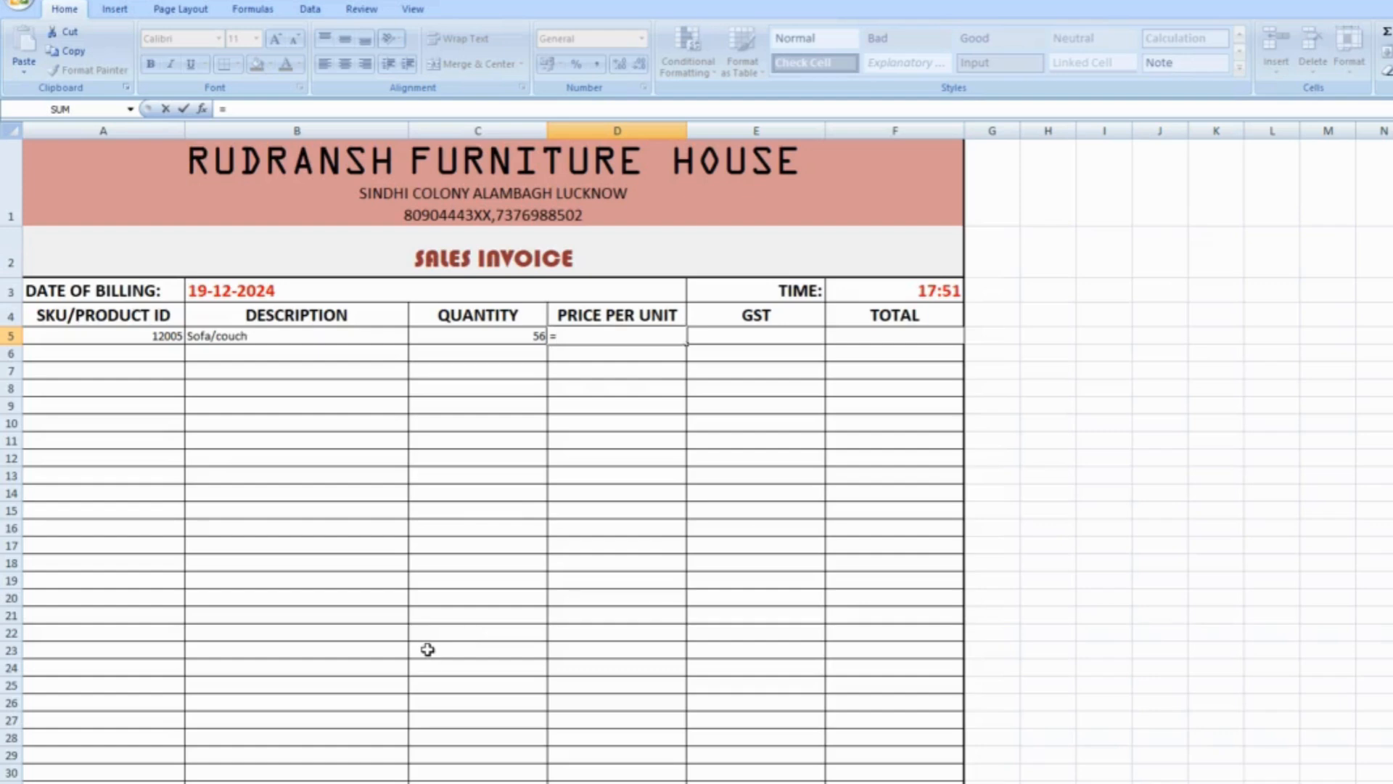
text(if)
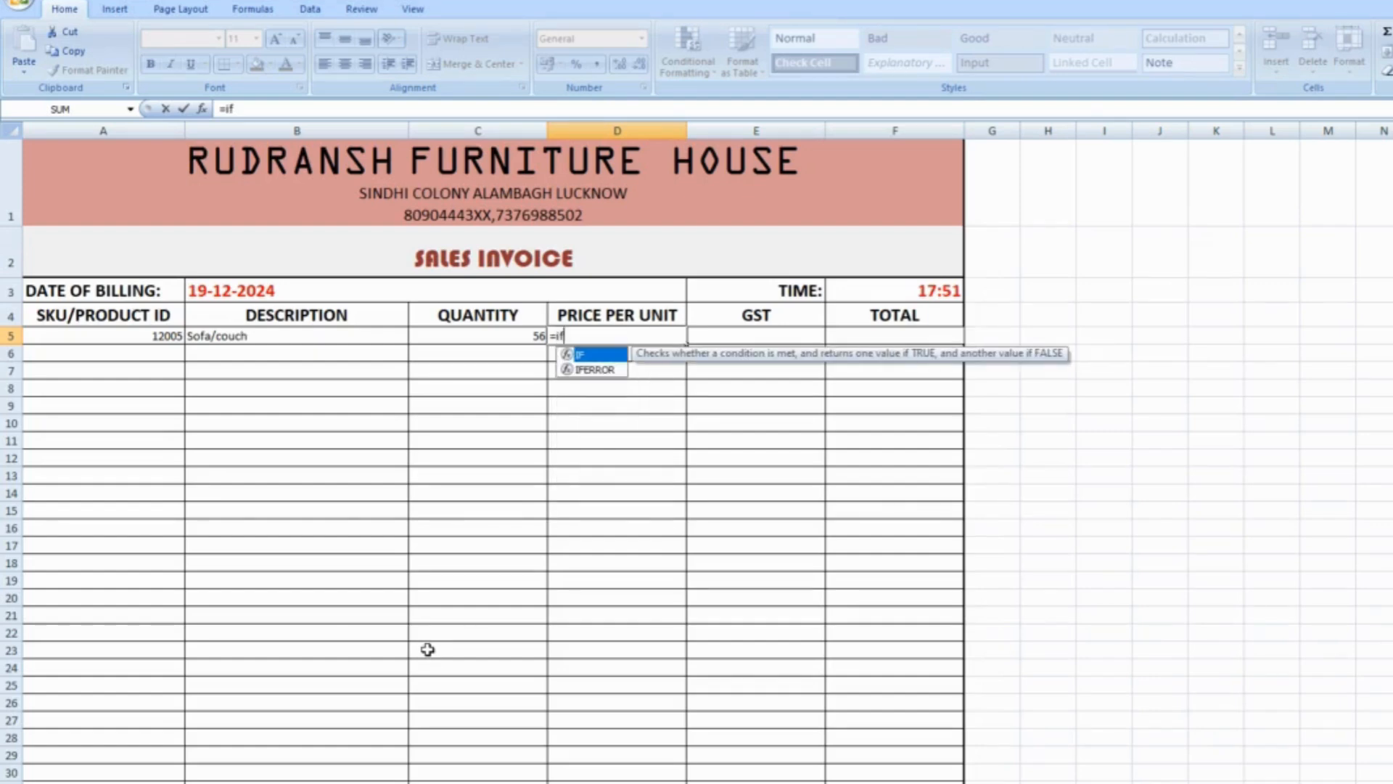
key(Down)
key(Tab)
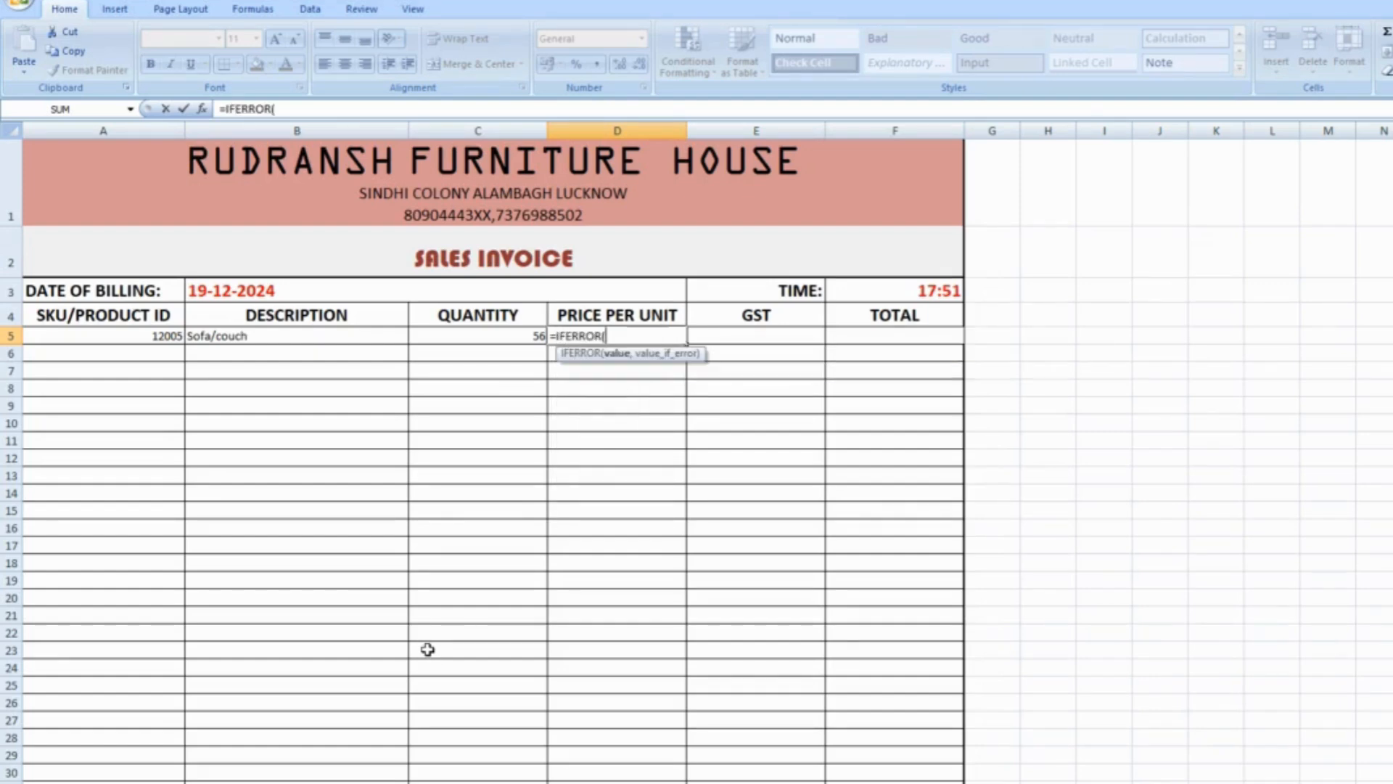
text(vl)
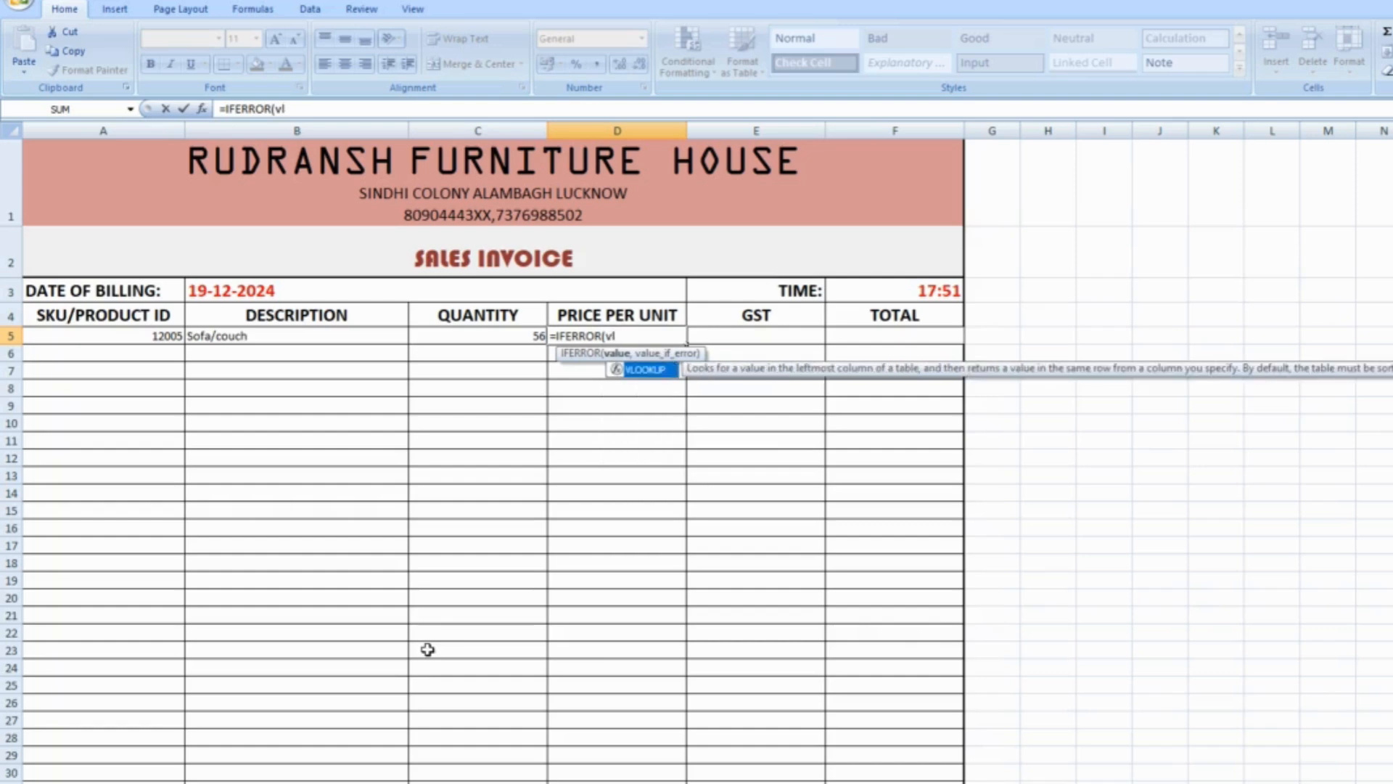
key(Tab)
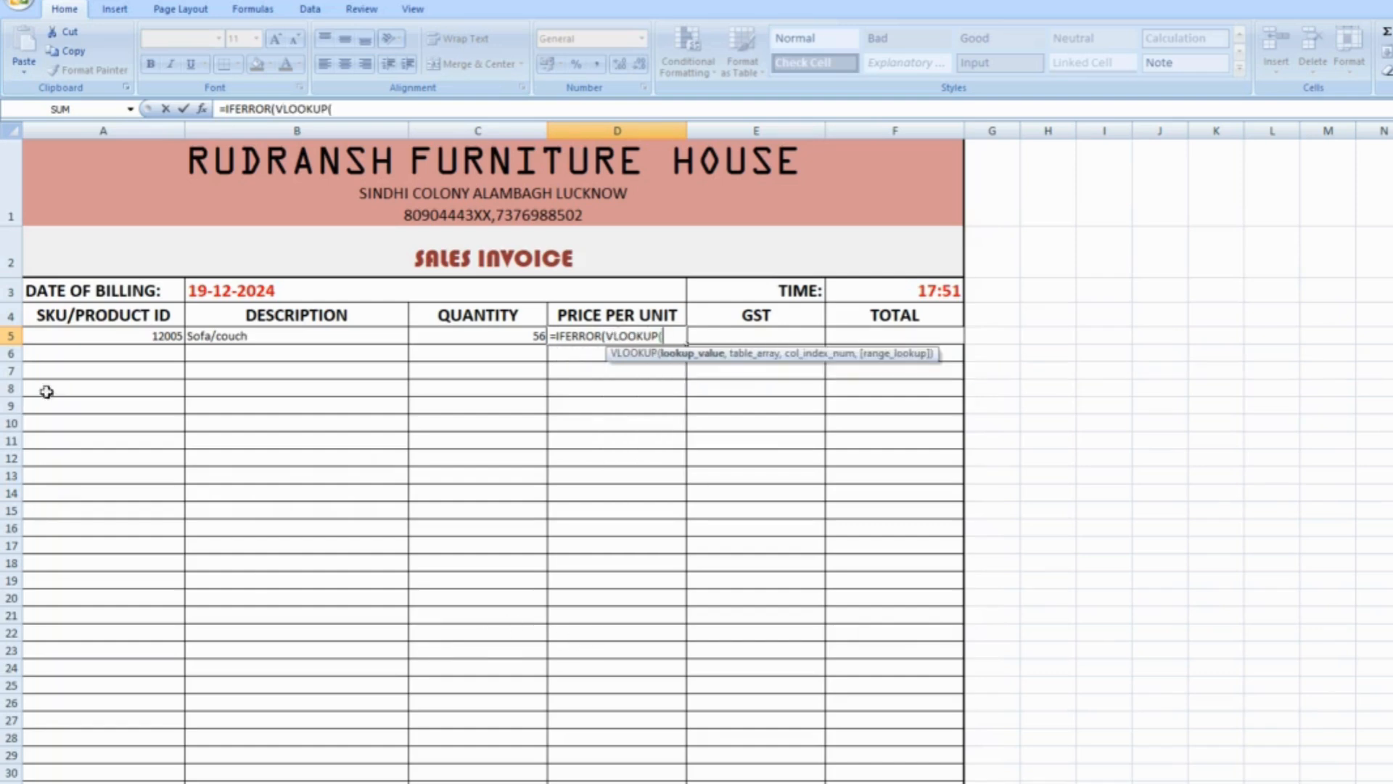
click(100, 338)
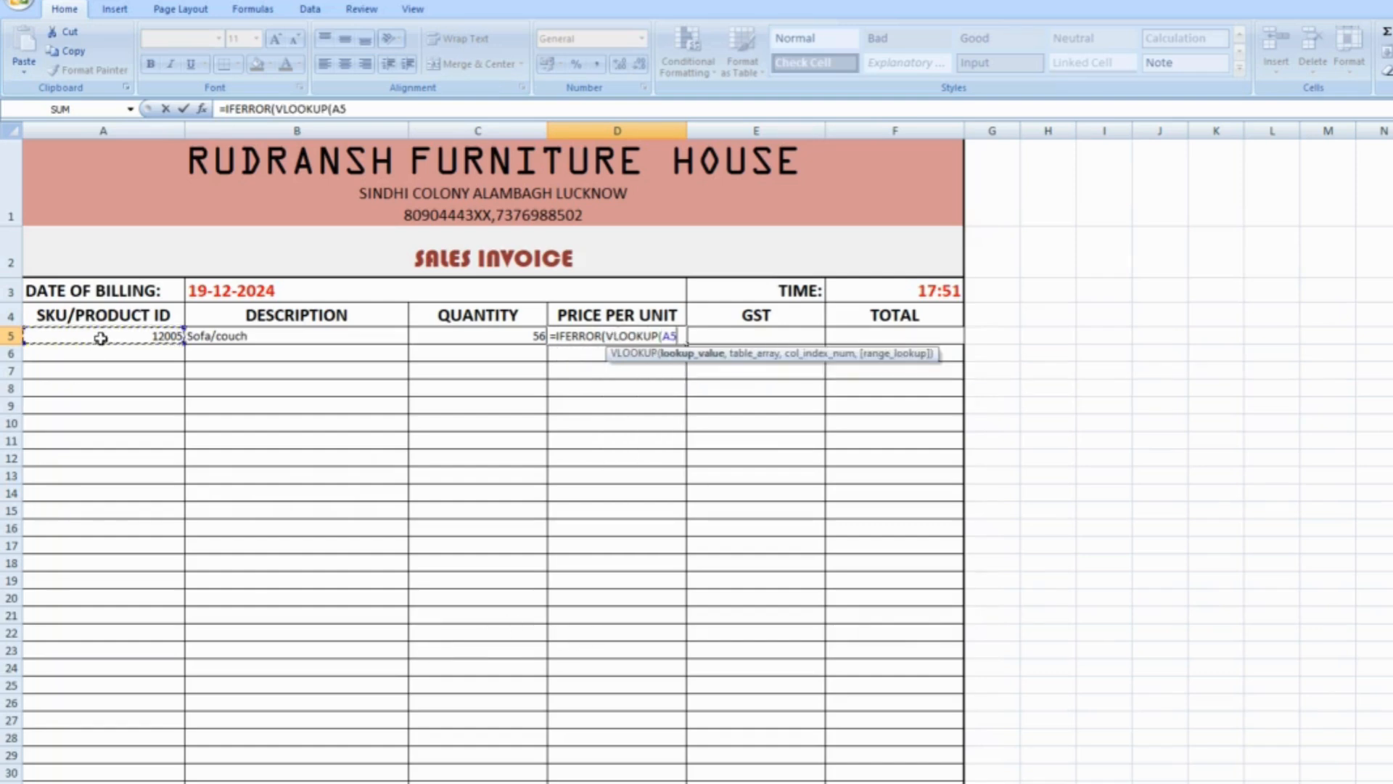
text(,)
click(120, 783)
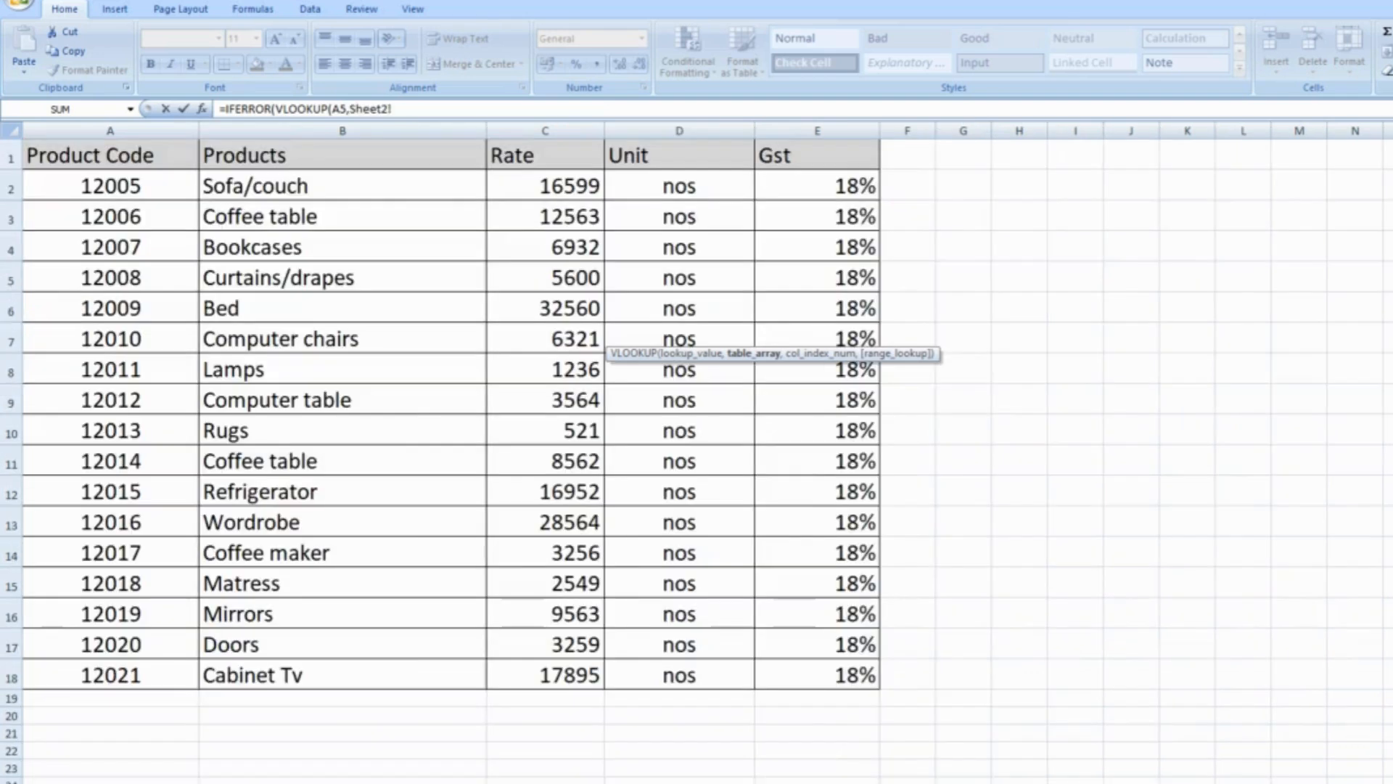
click(110, 161)
drag(154, 174, 846, 684)
text(,3)
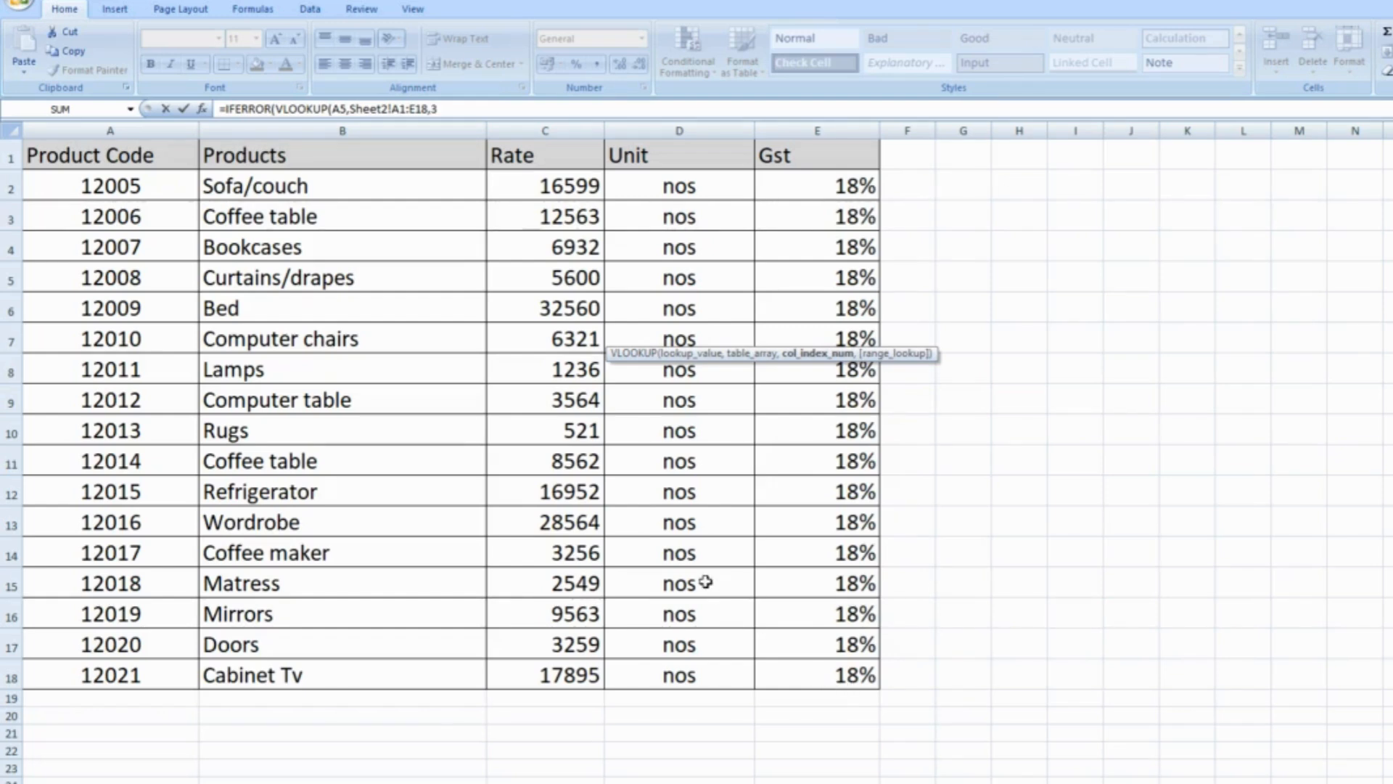
text(,0)
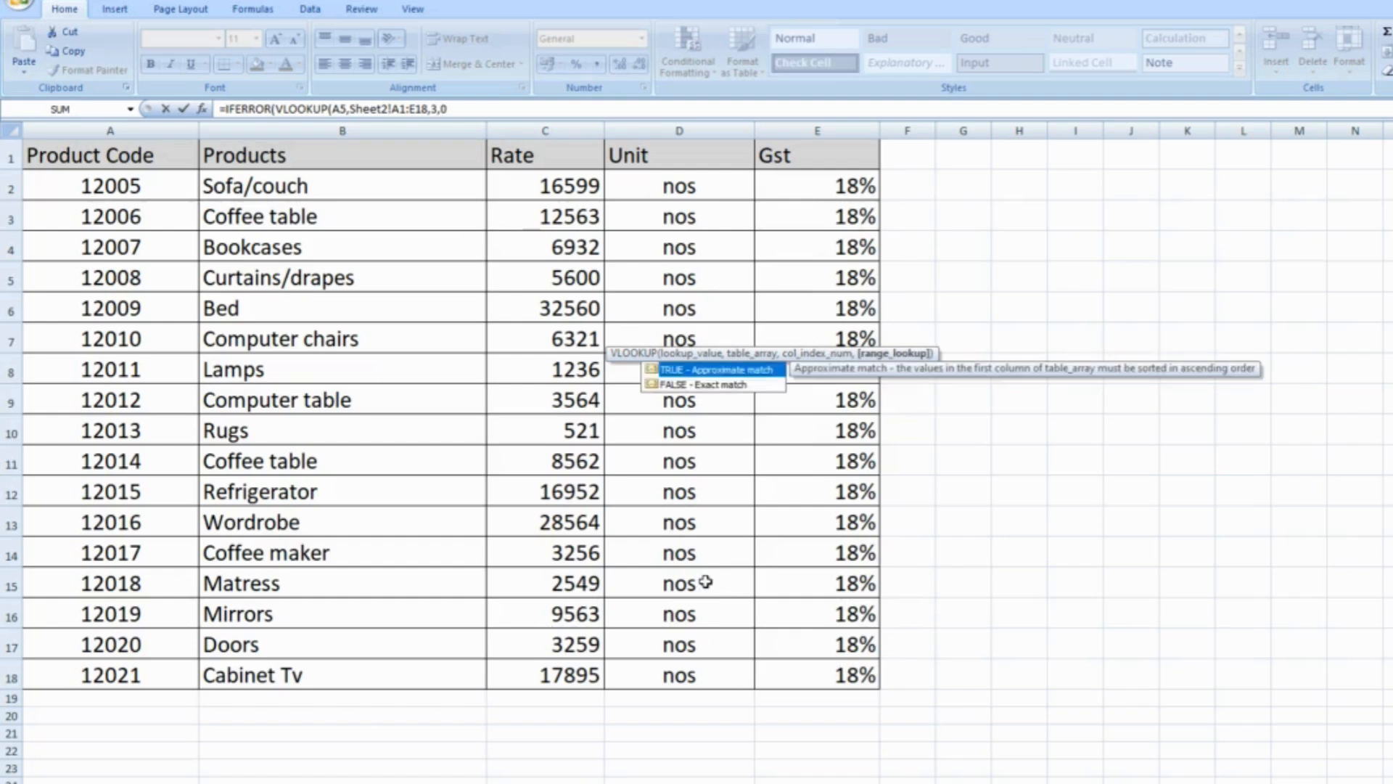
text())
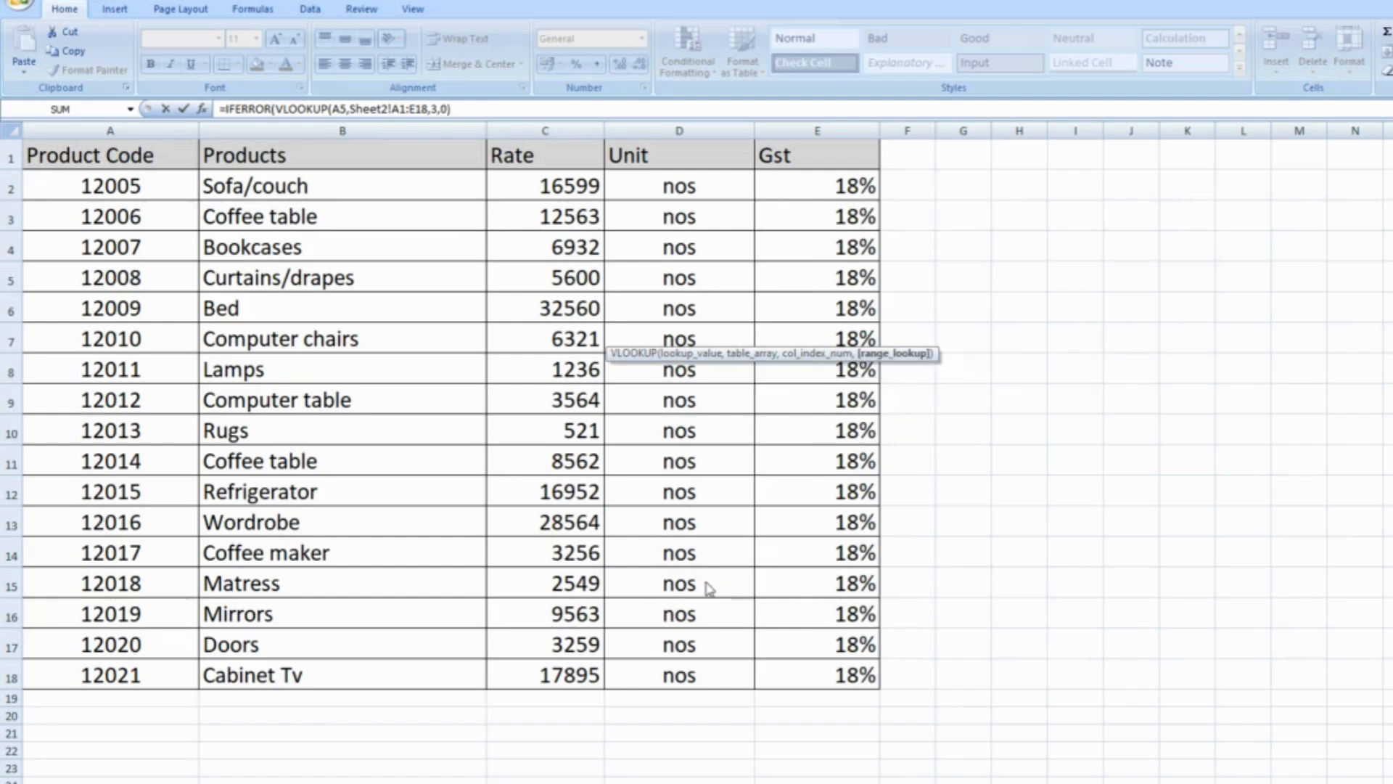
key(Return)
click(836, 476)
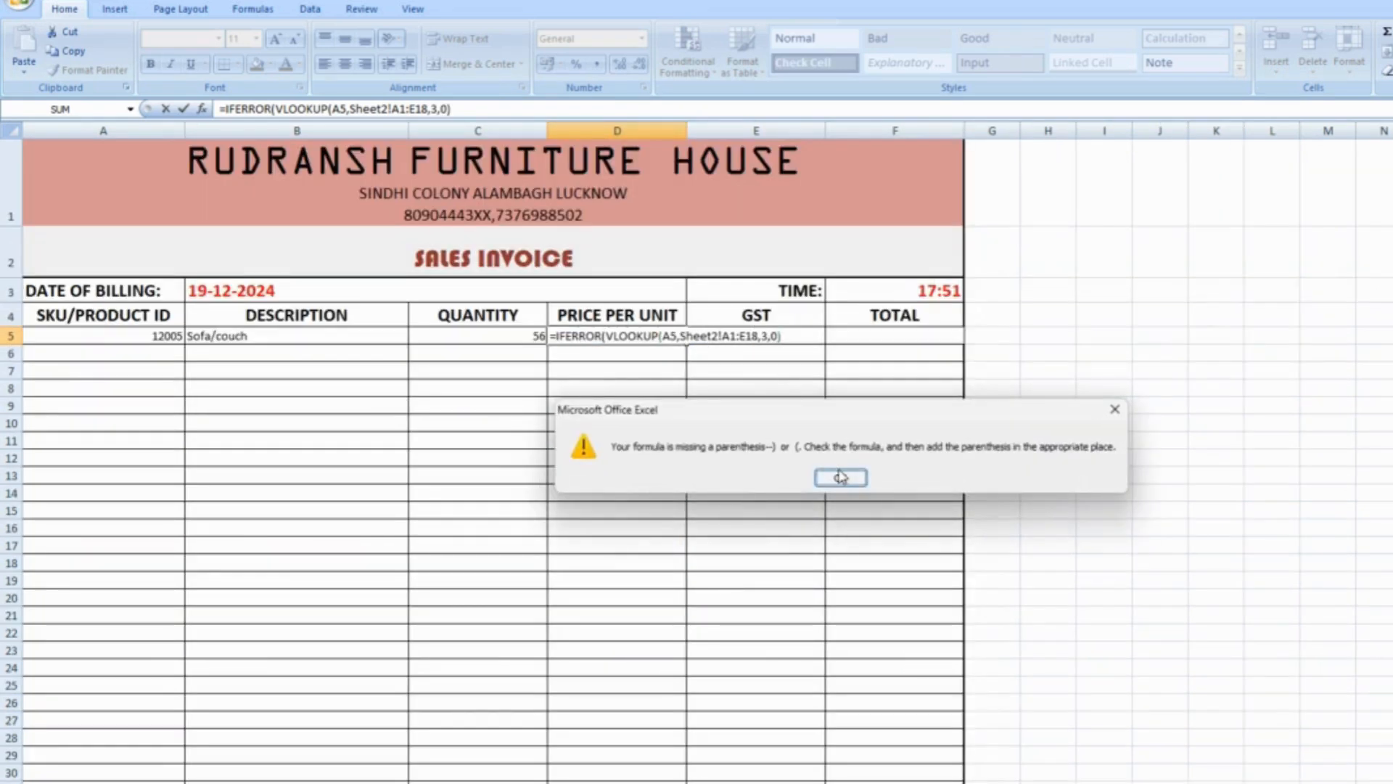
Complete the D5 price formula with " " as the error value and the closing parenthesis
click(527, 110)
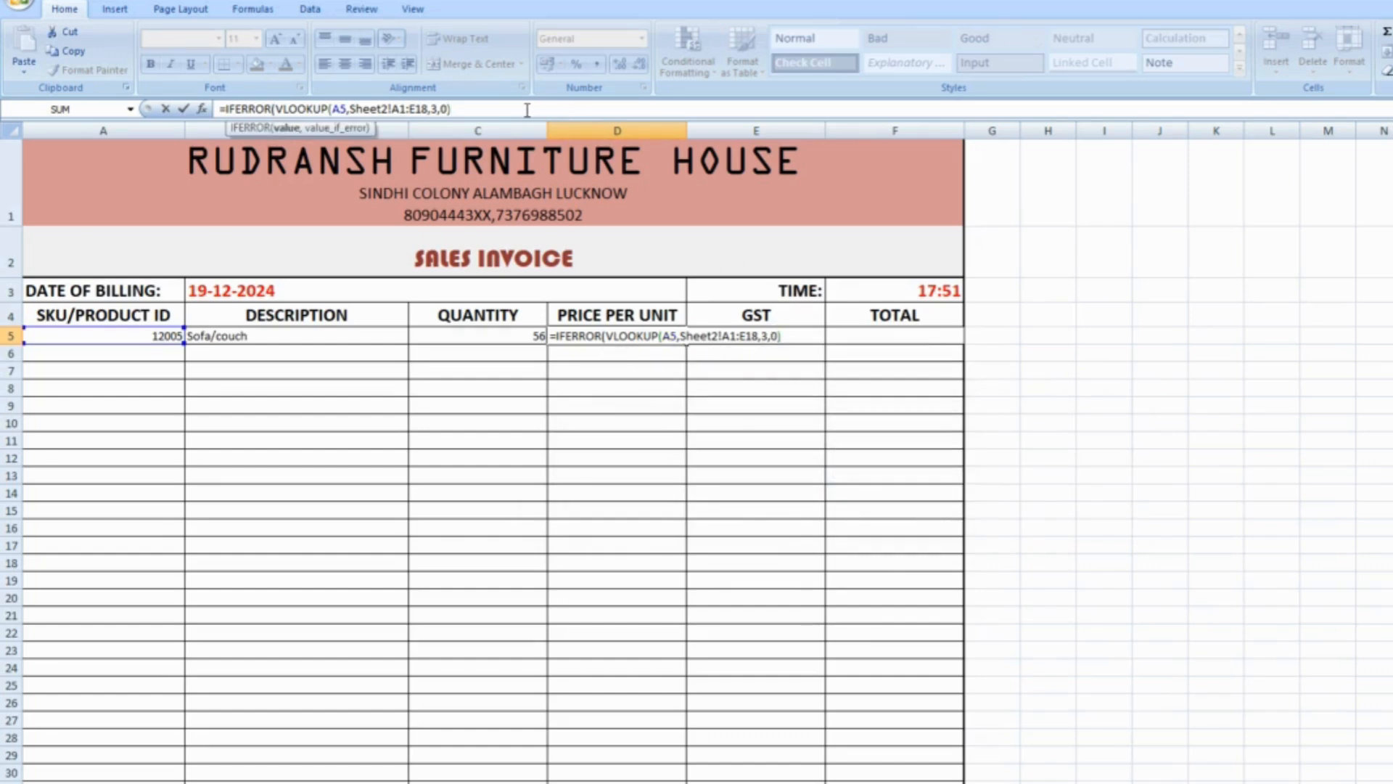
text(," "))
key(Tab)
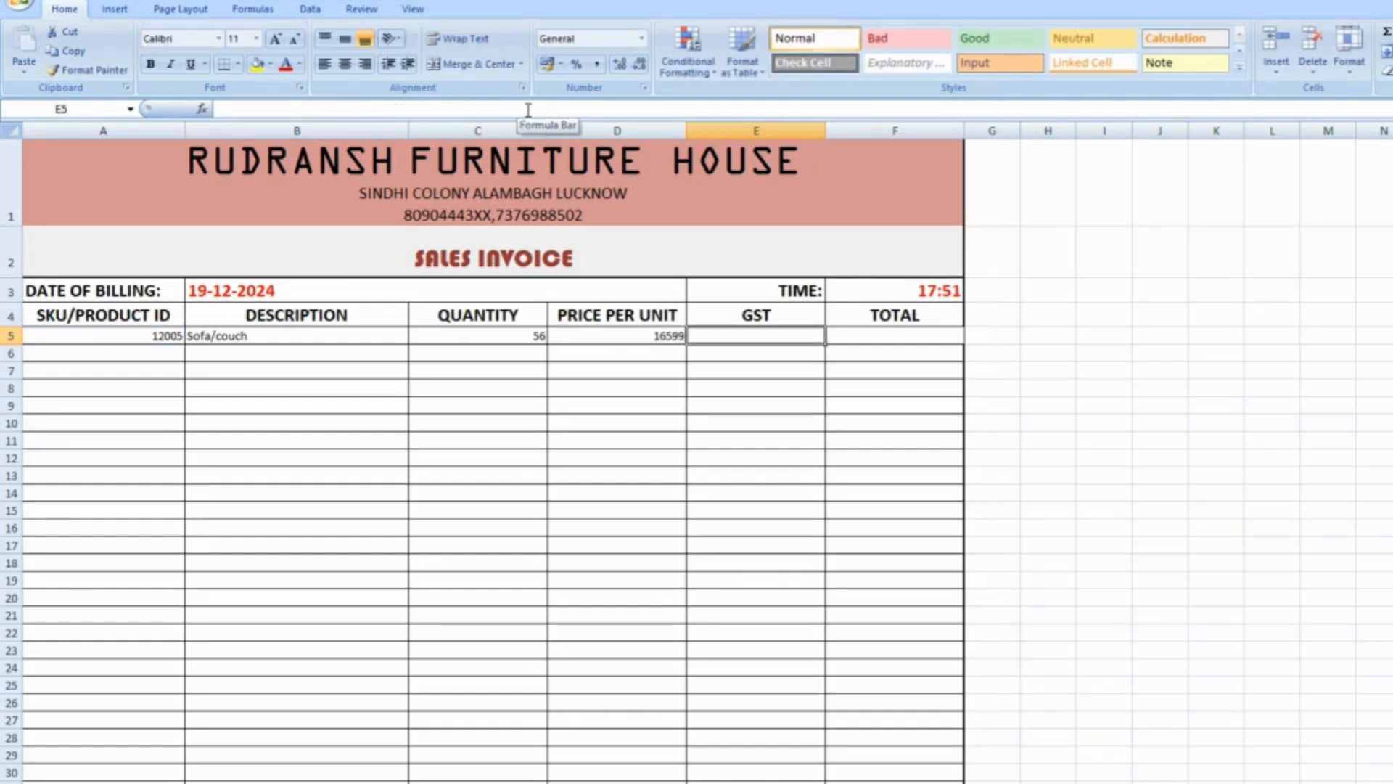
Begin the GST formula in E5 with a VLOOKUP nested inside IFERROR
text(=)
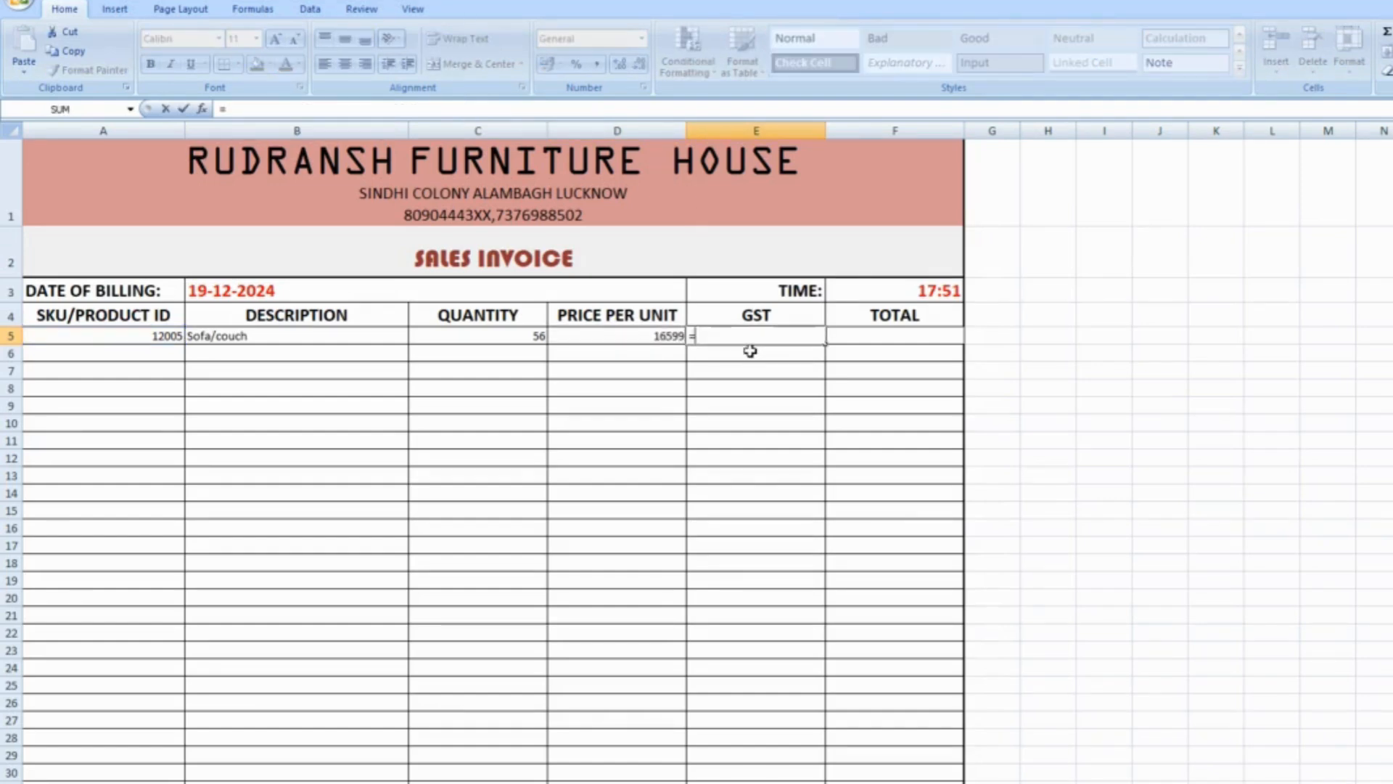
text(if)
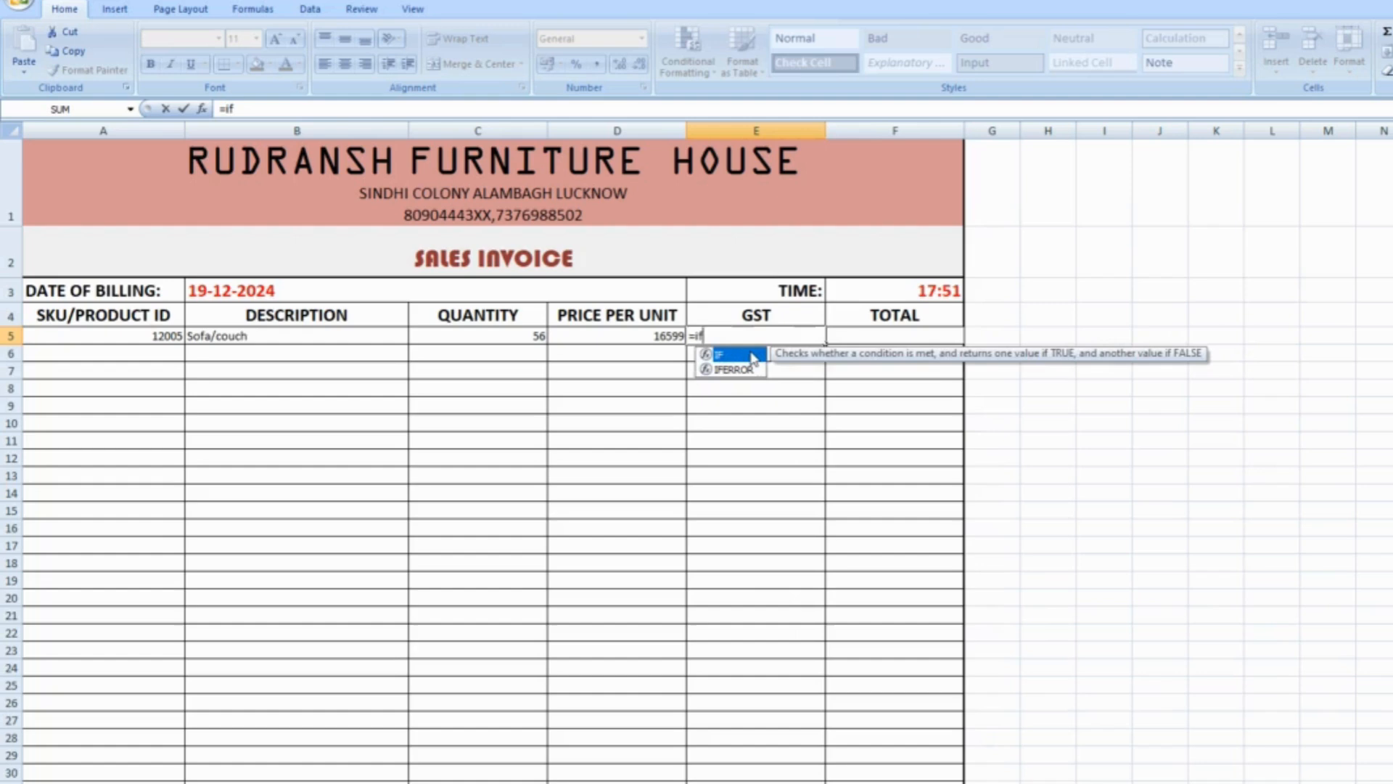
key(Down)
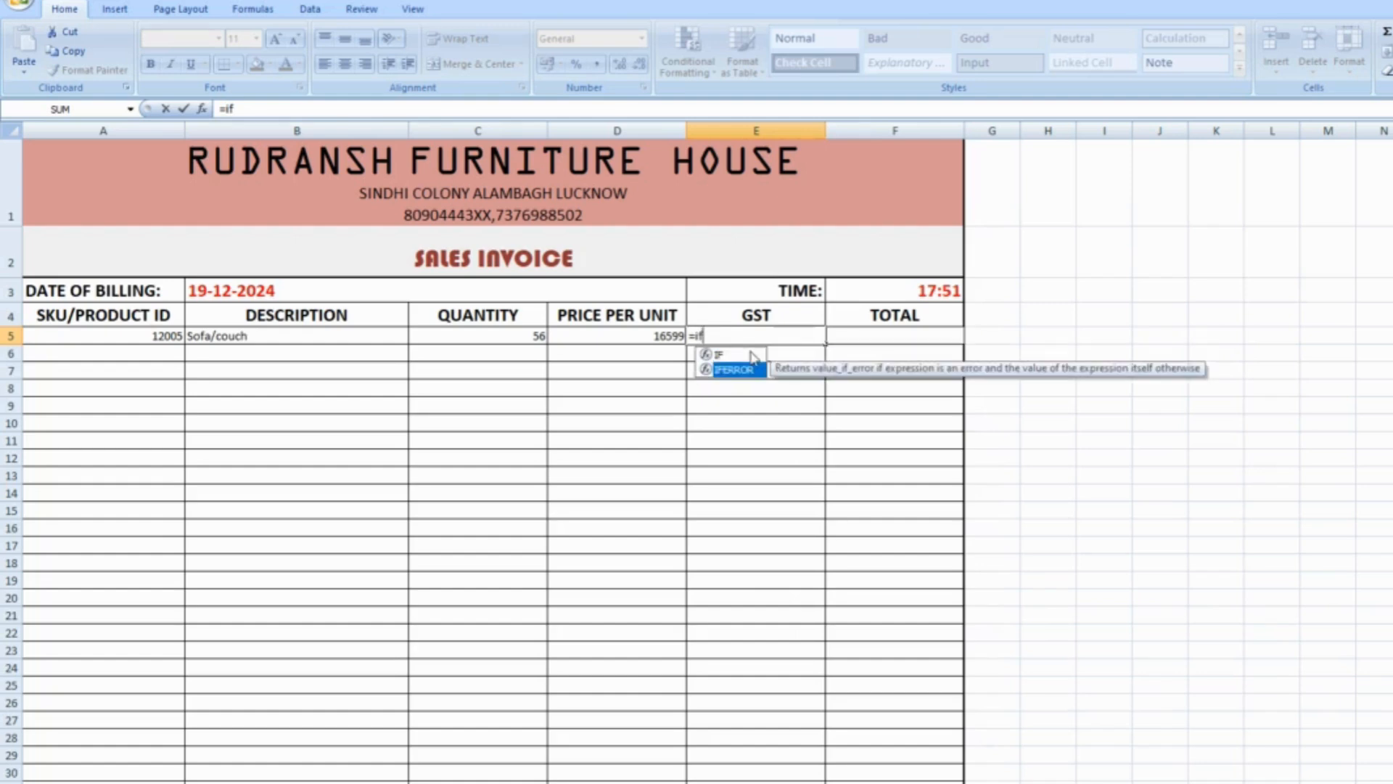
key(Tab)
text(v)
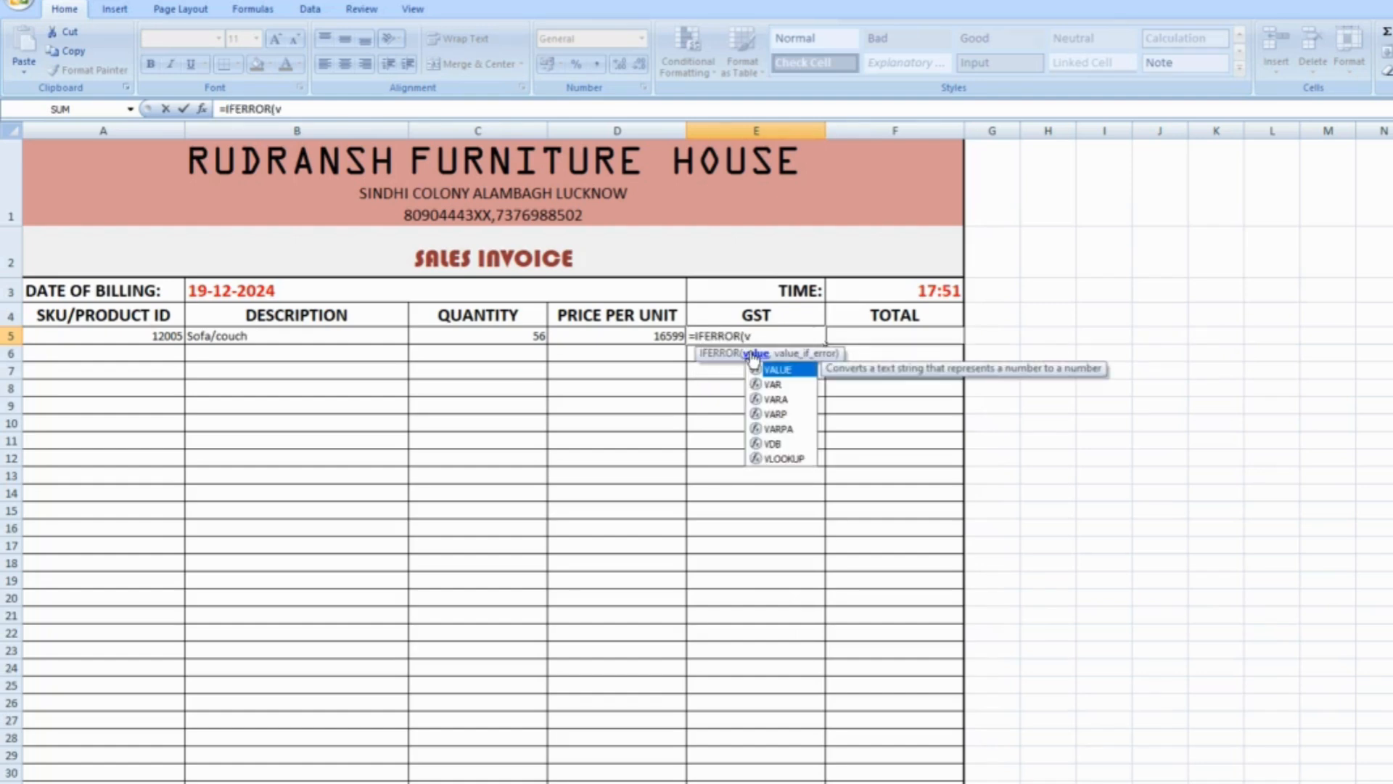
key(Down)
key(Down)
key(Down)
key(Down)
key(Down)
key(Down)
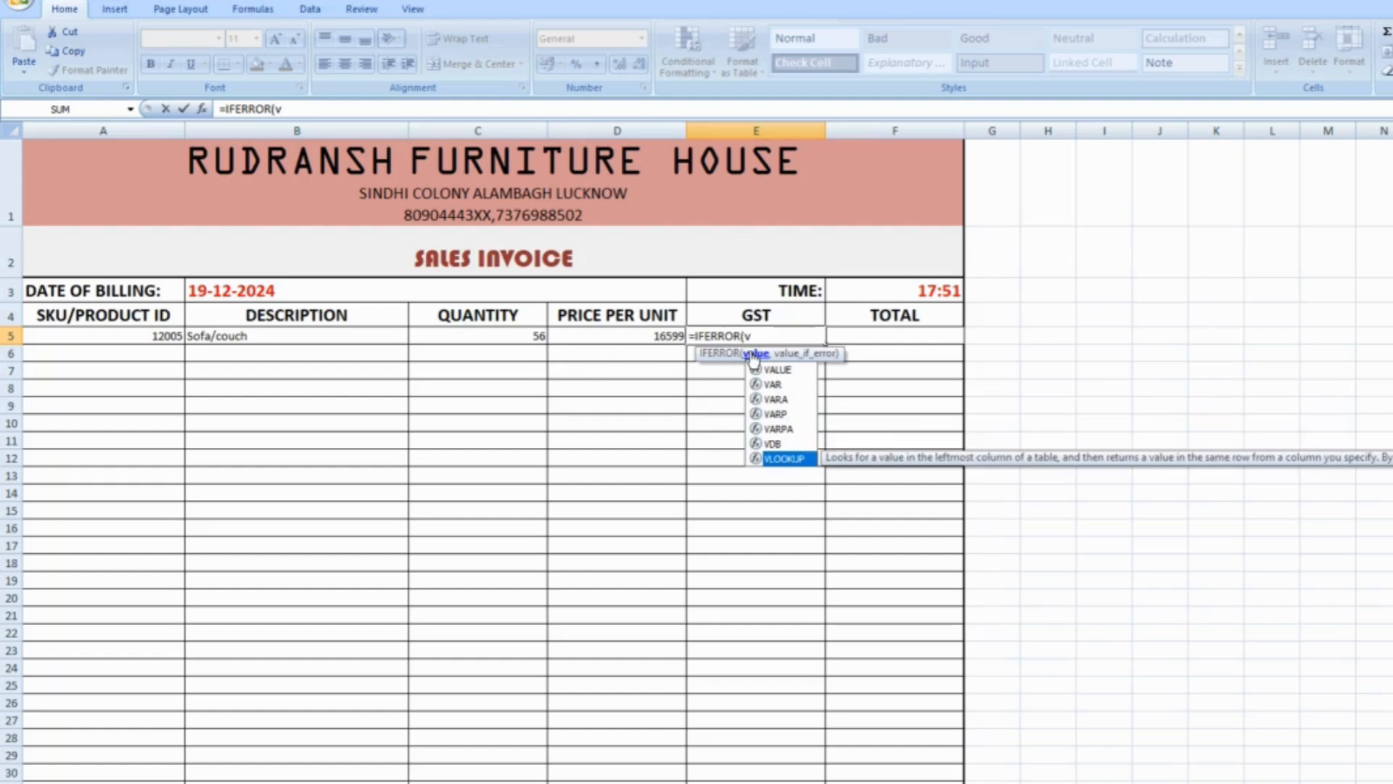
key(Tab)
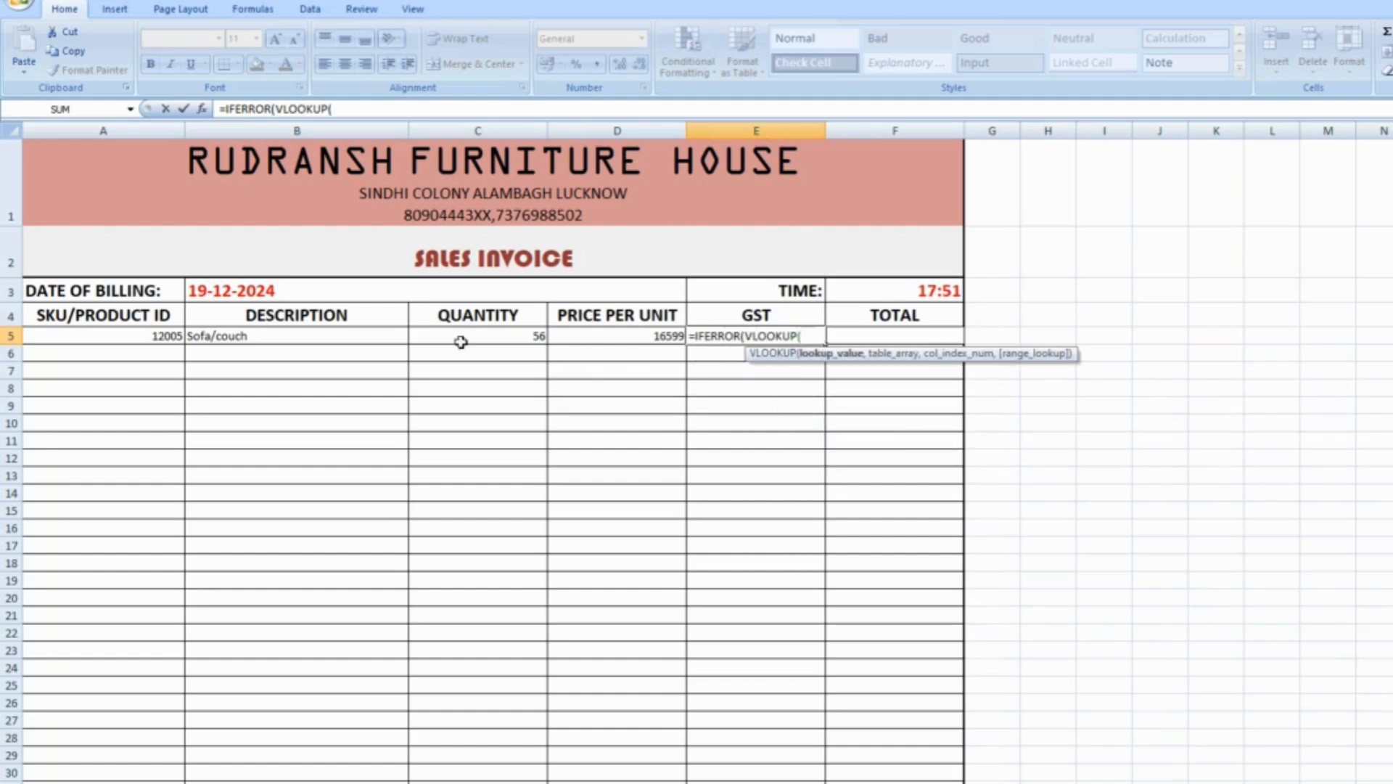
Complete the E5 formula with lookup value A5, range Sheet2!A1:E18, column 5, match type 0 and " " as the error value
click(166, 346)
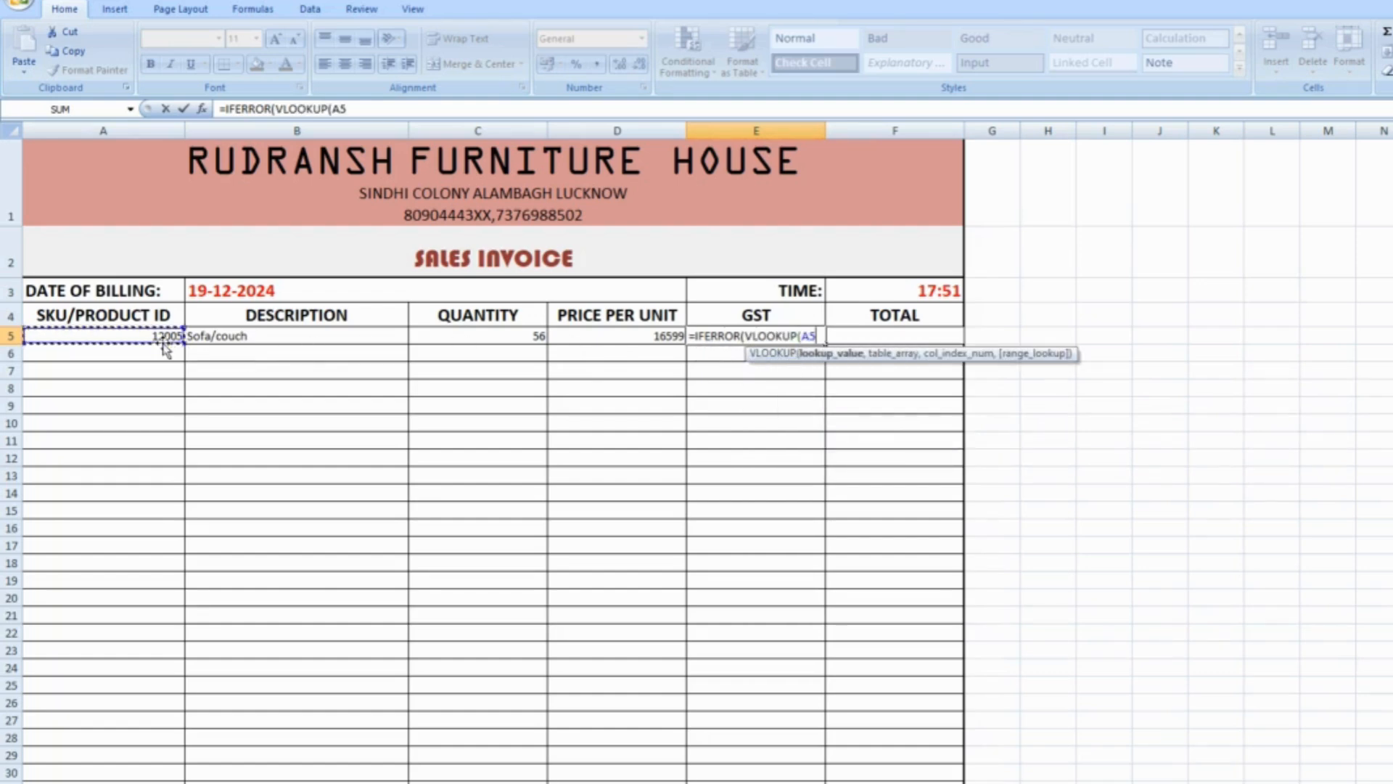
text(,)
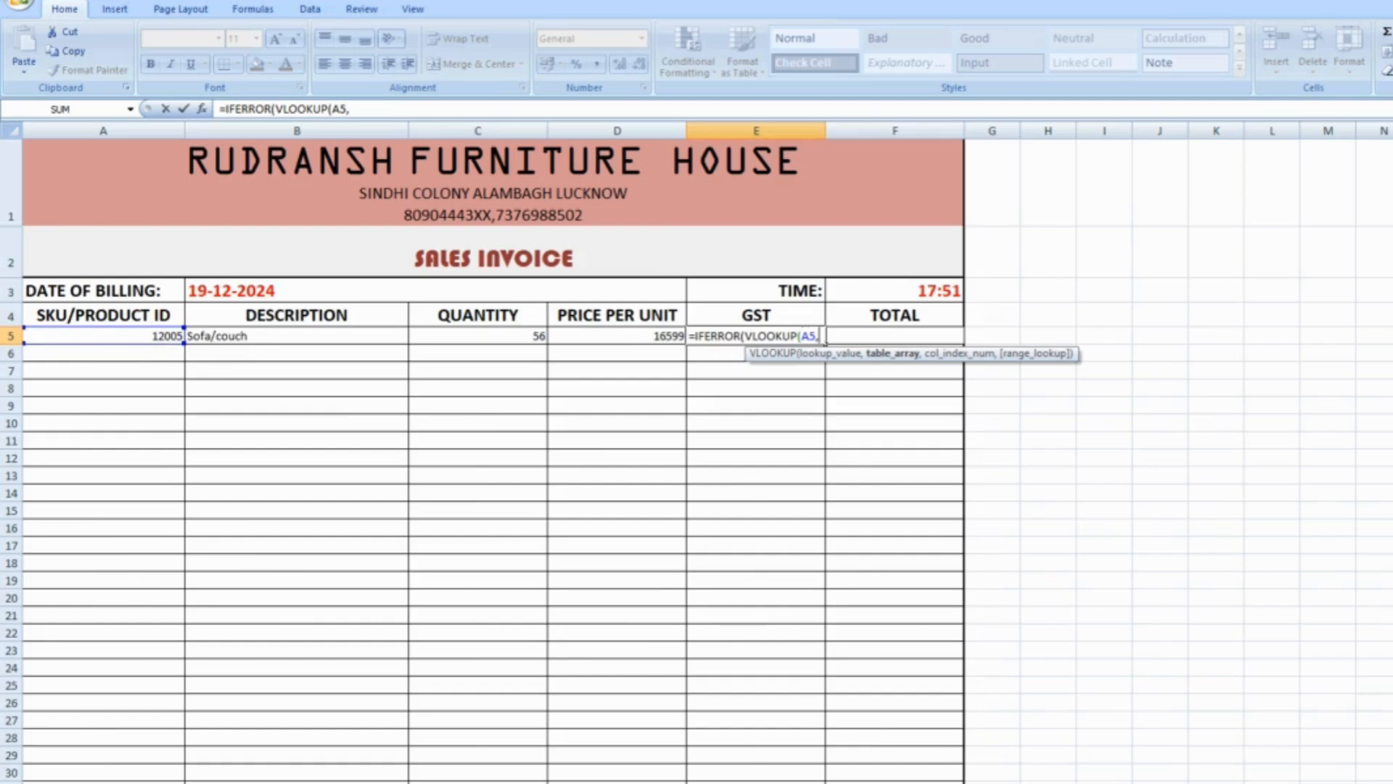
click(102, 782)
drag(115, 155, 853, 675)
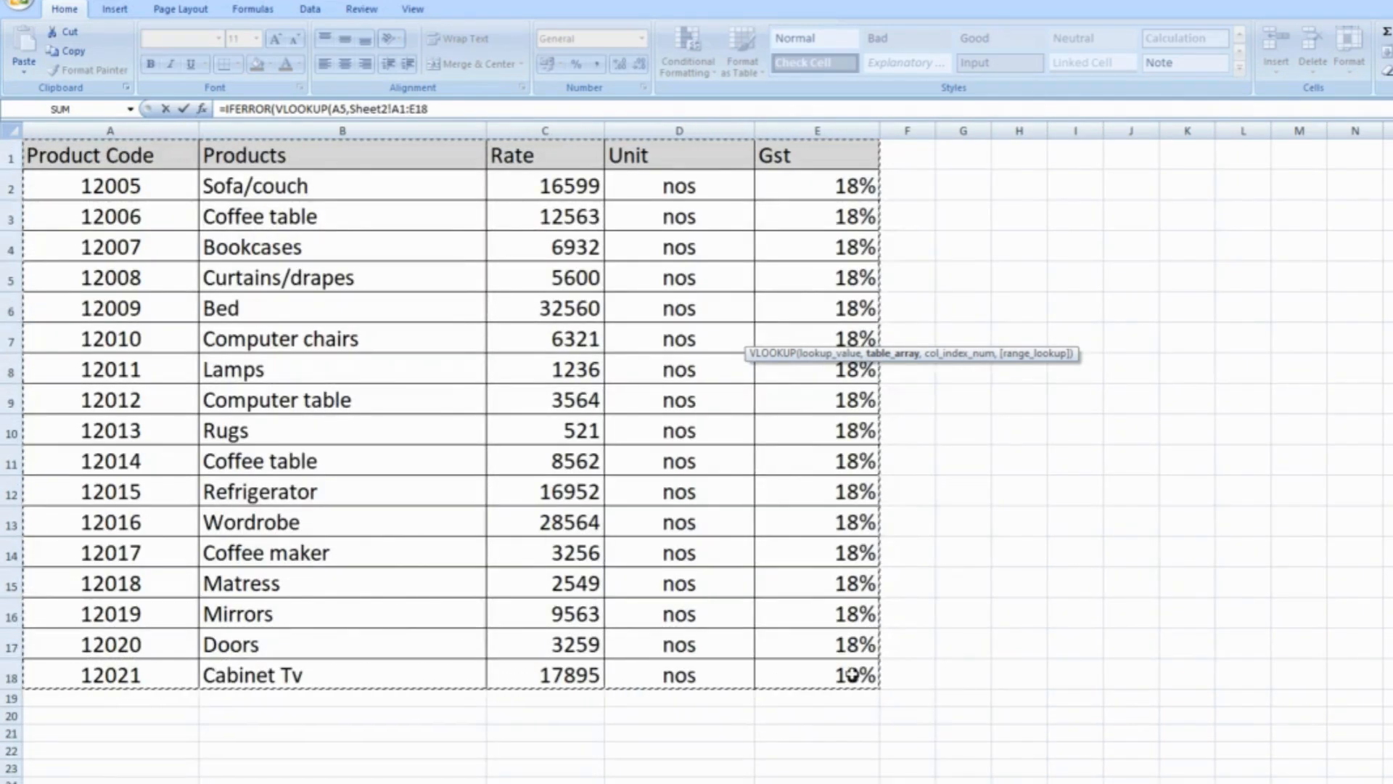
text(,)
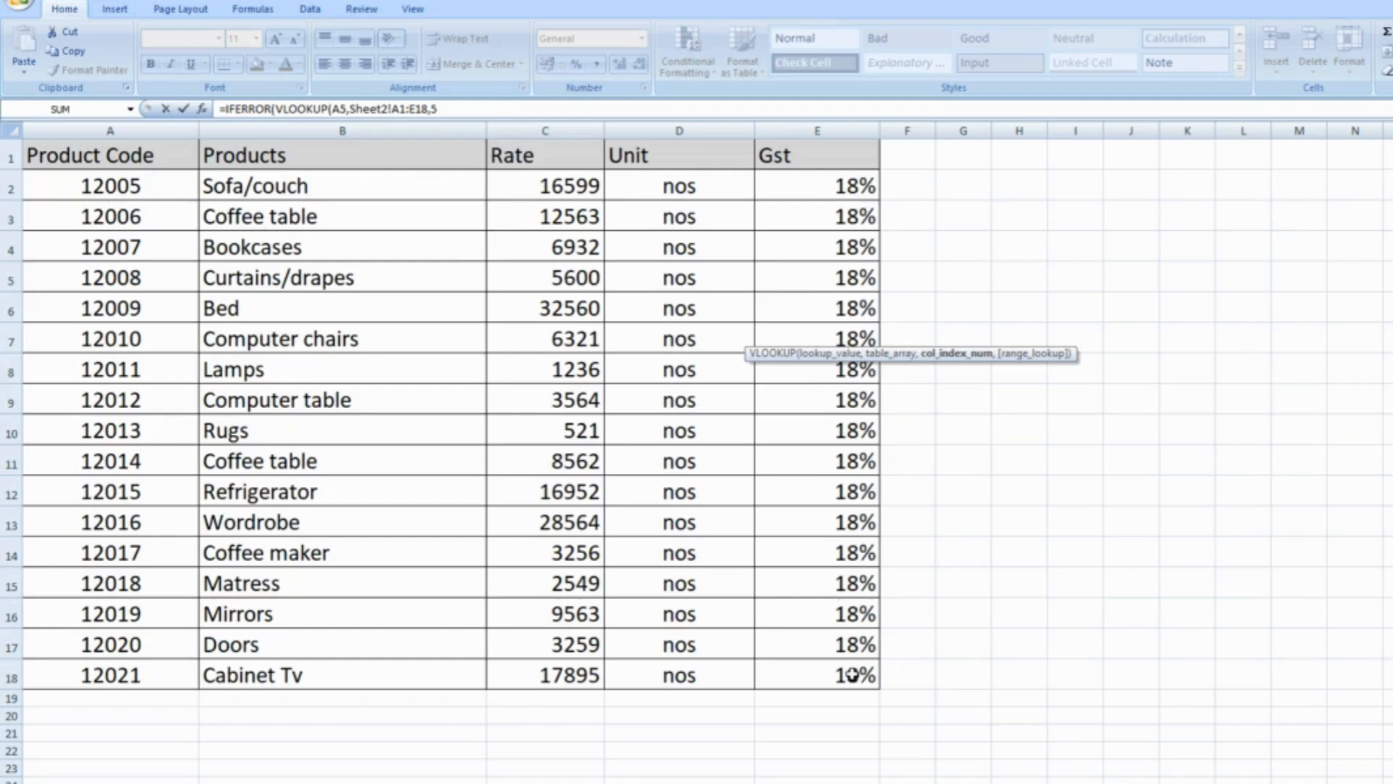
text(5,0)
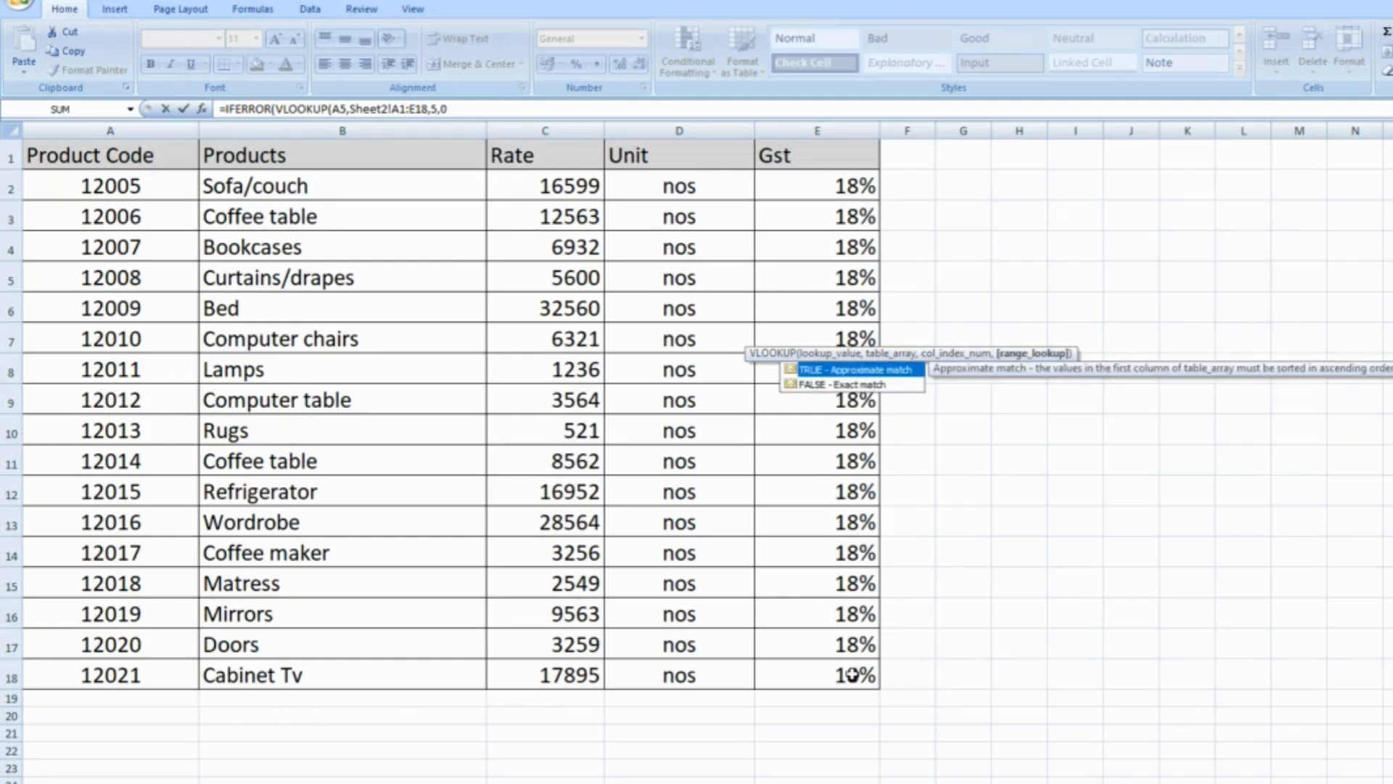
text(),)
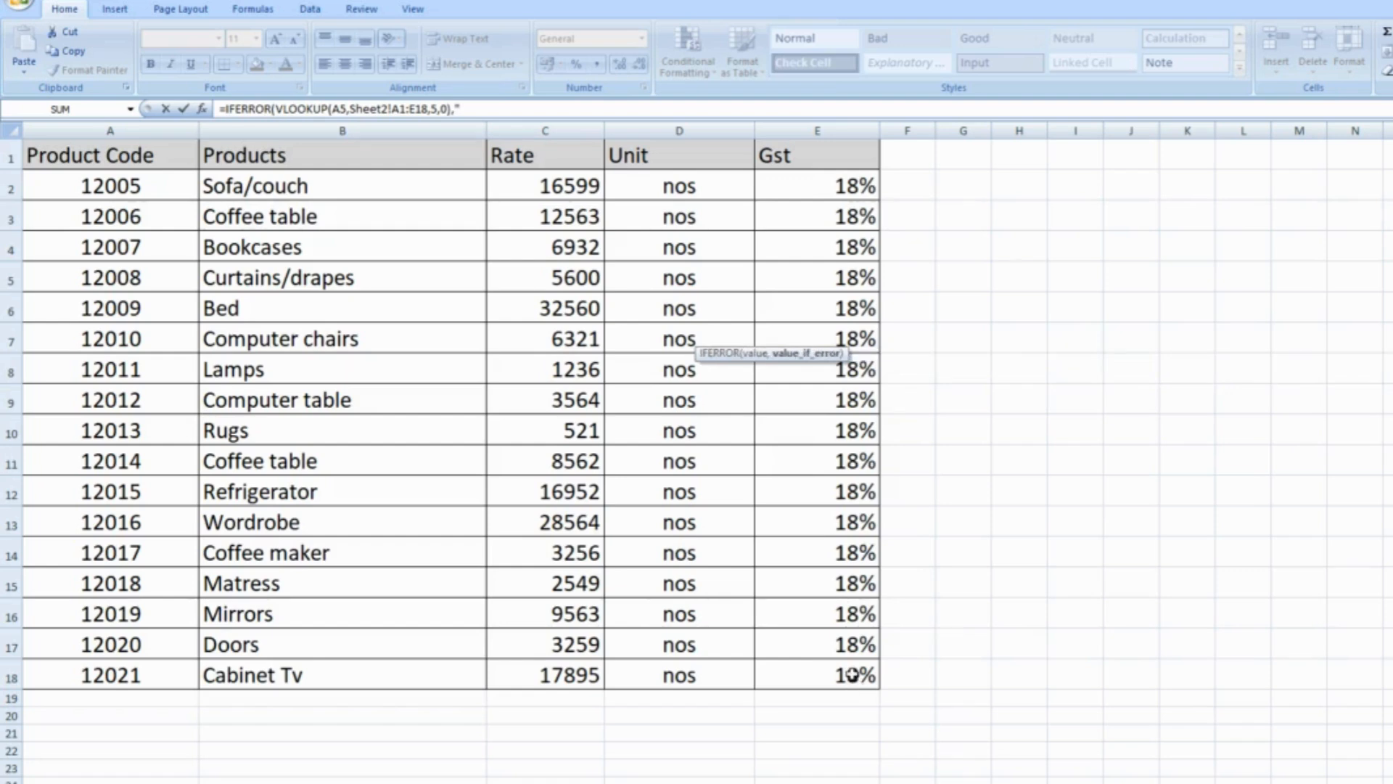
text(" "))
key(Return)
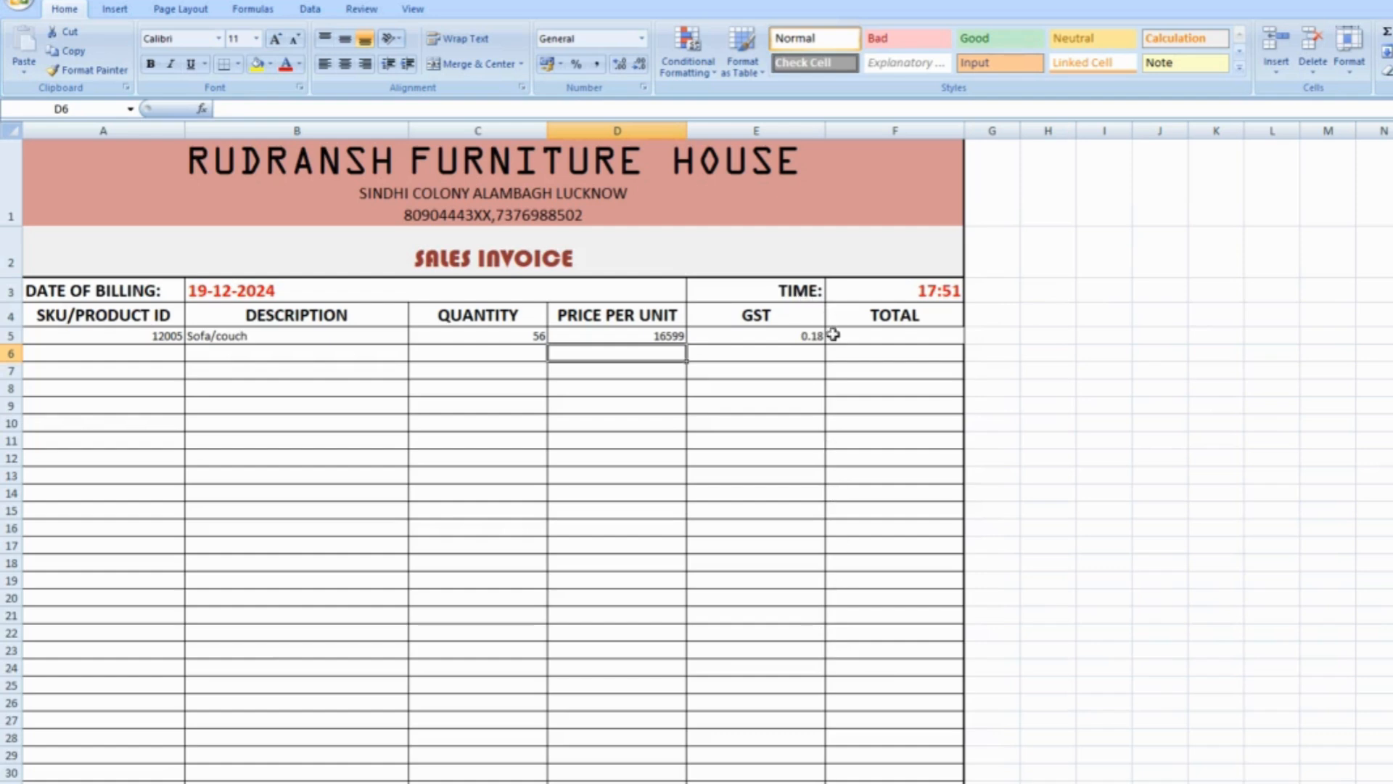
Enter the line total formula =C5*D5+C5*D5*E5 in F5
click(811, 335)
click(888, 336)
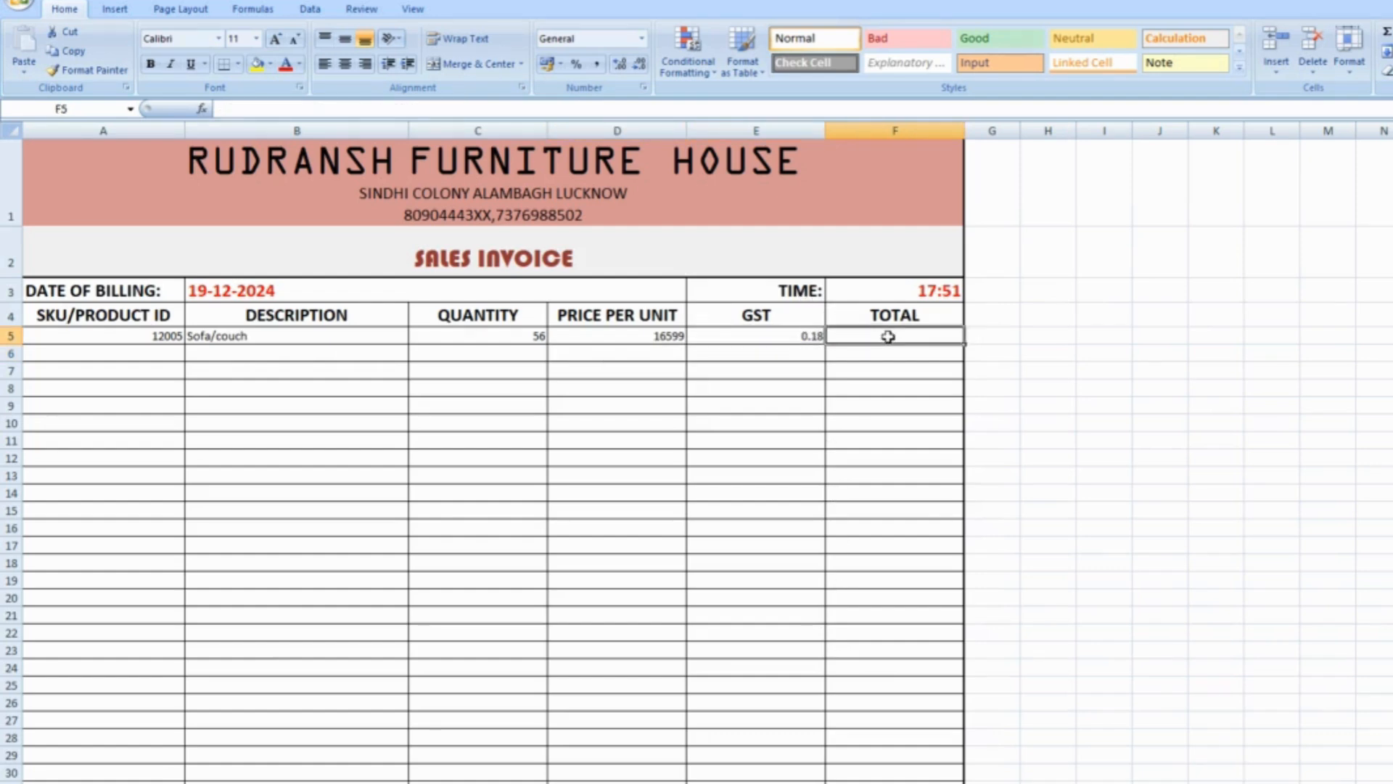
text(=)
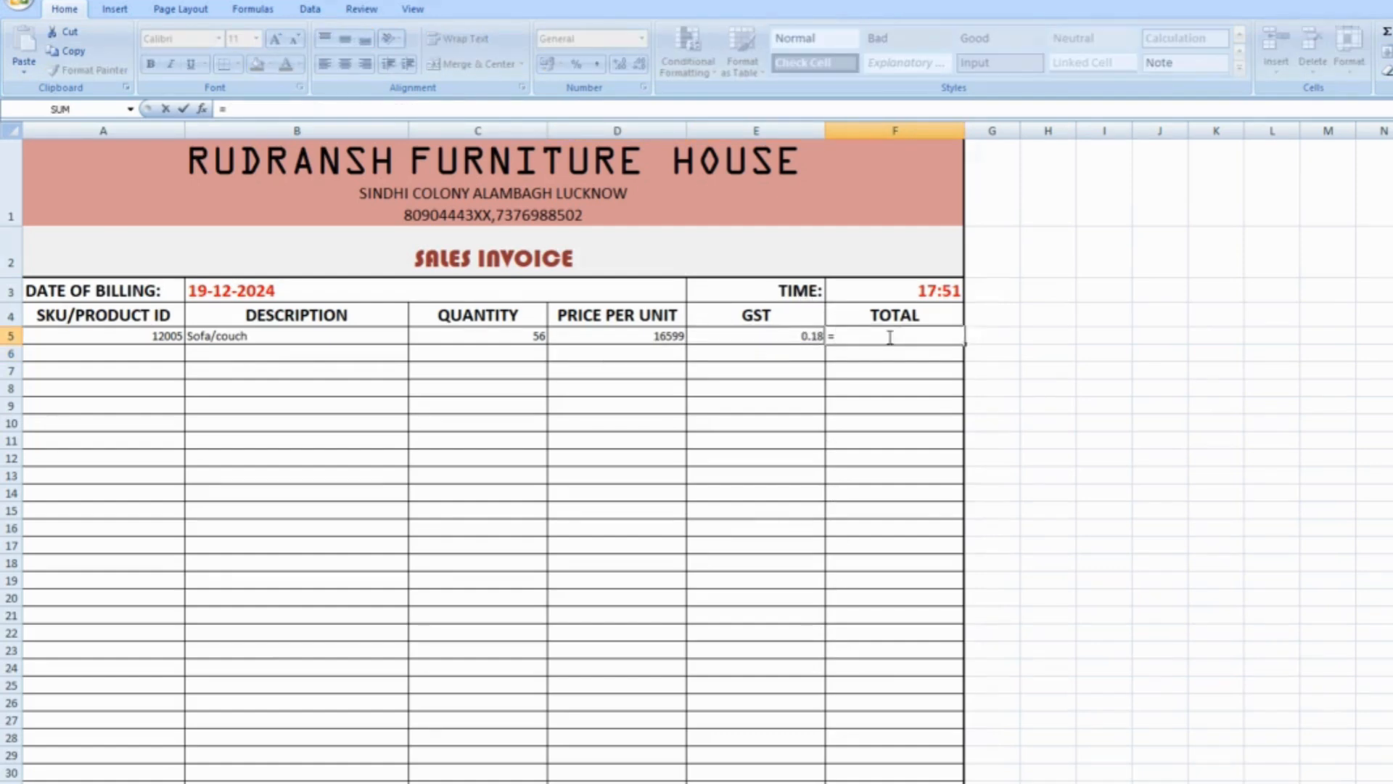
click(524, 340)
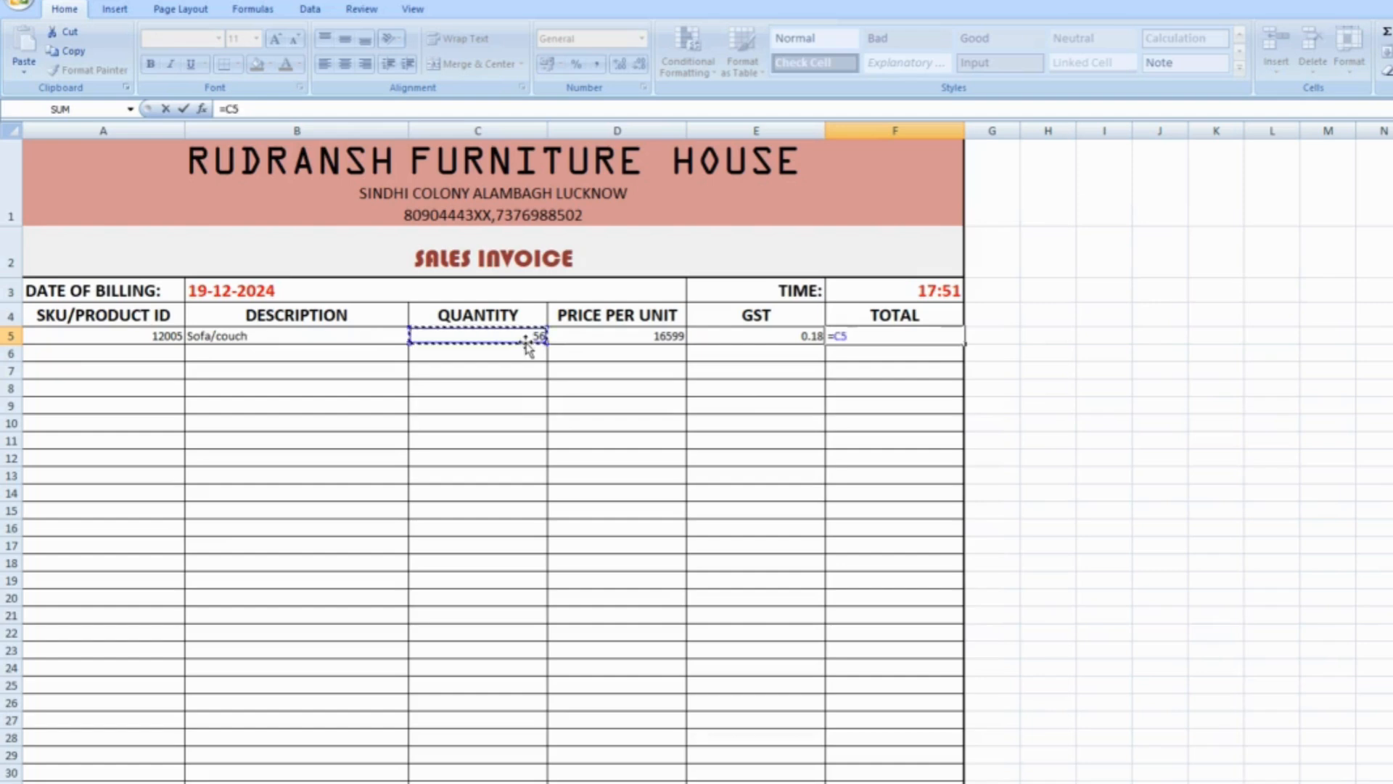
text(*)
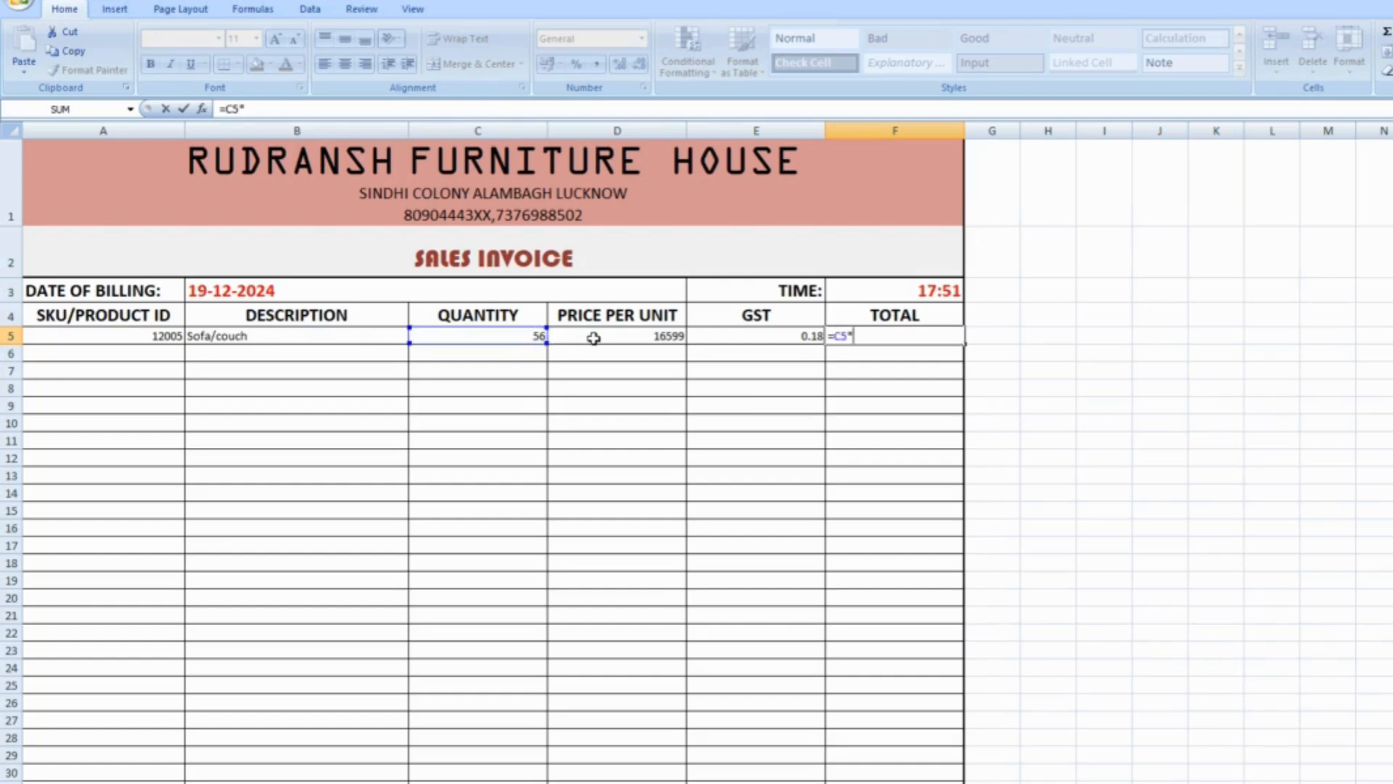
click(593, 338)
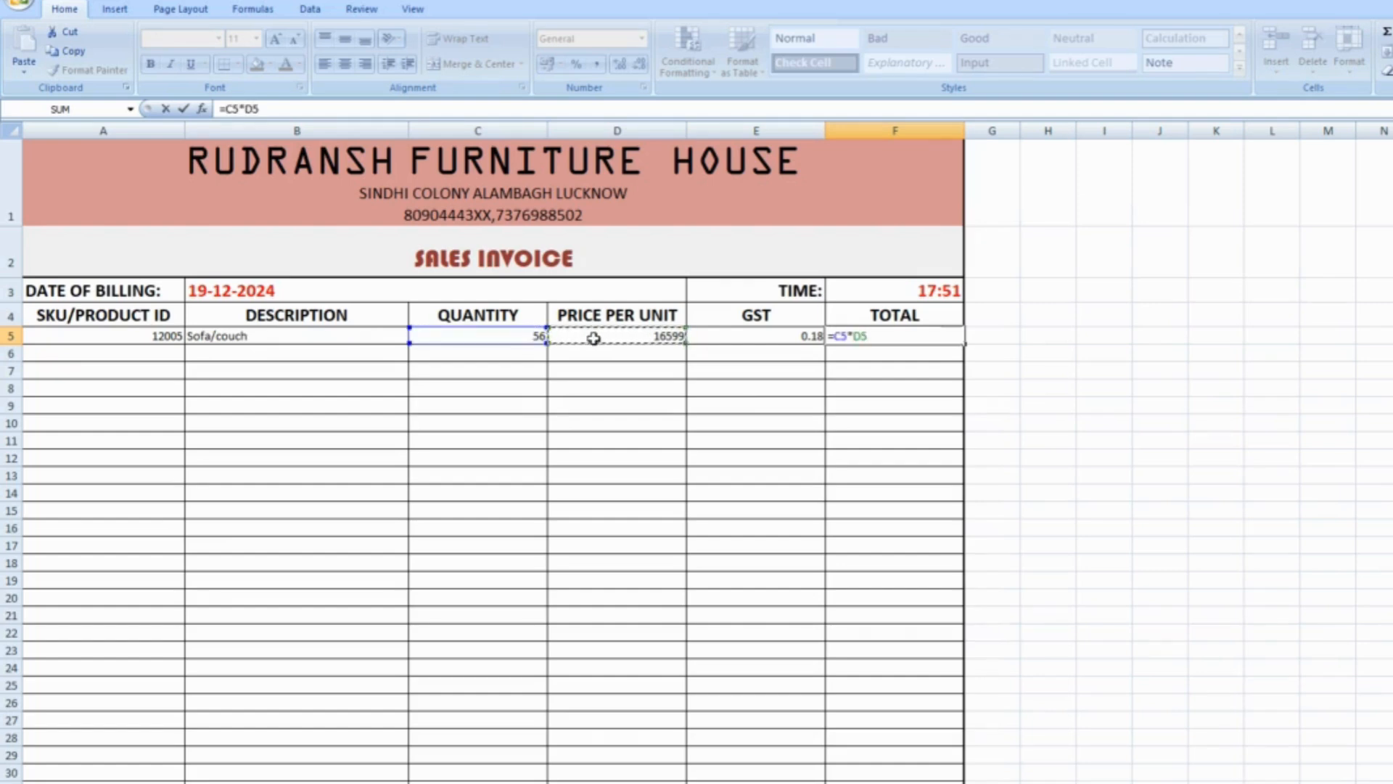
text(+)
click(535, 336)
text(*)
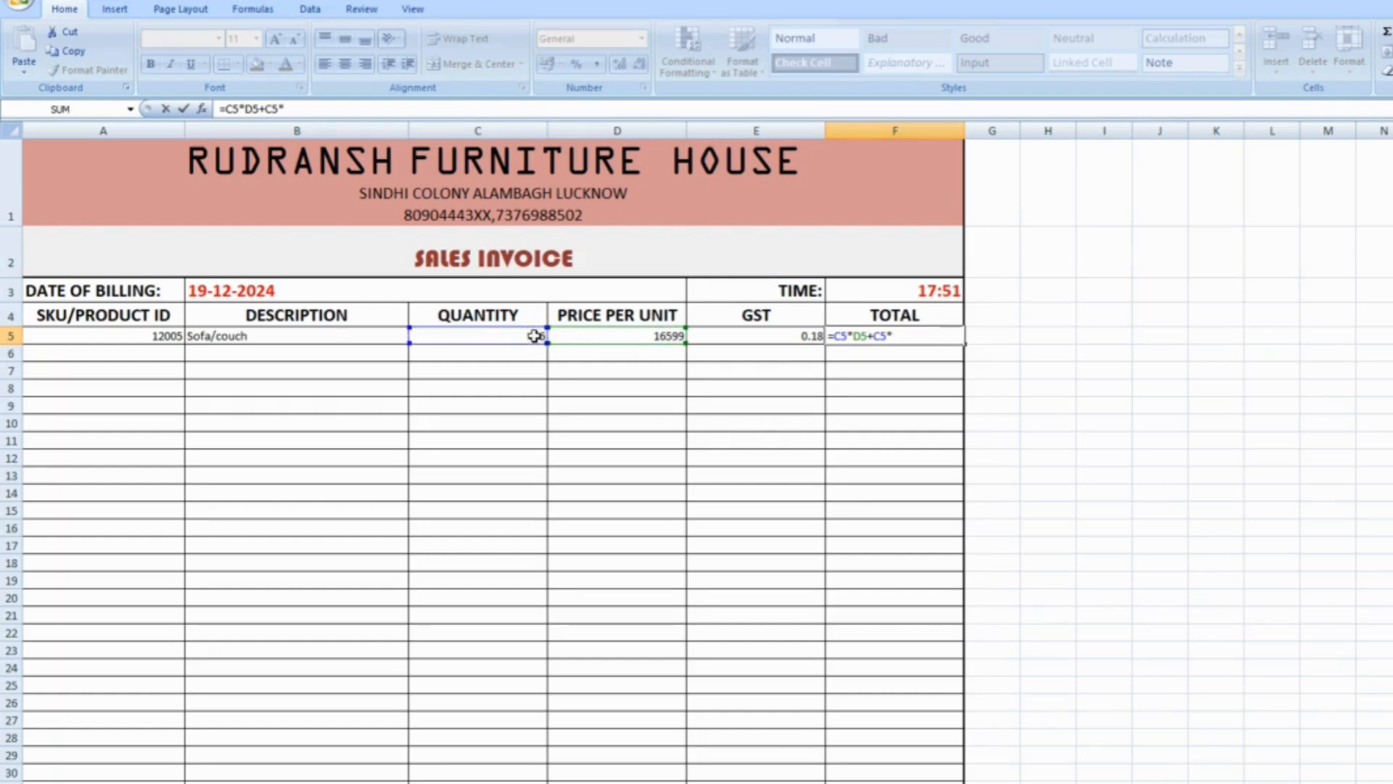
click(584, 336)
text(*)
click(734, 341)
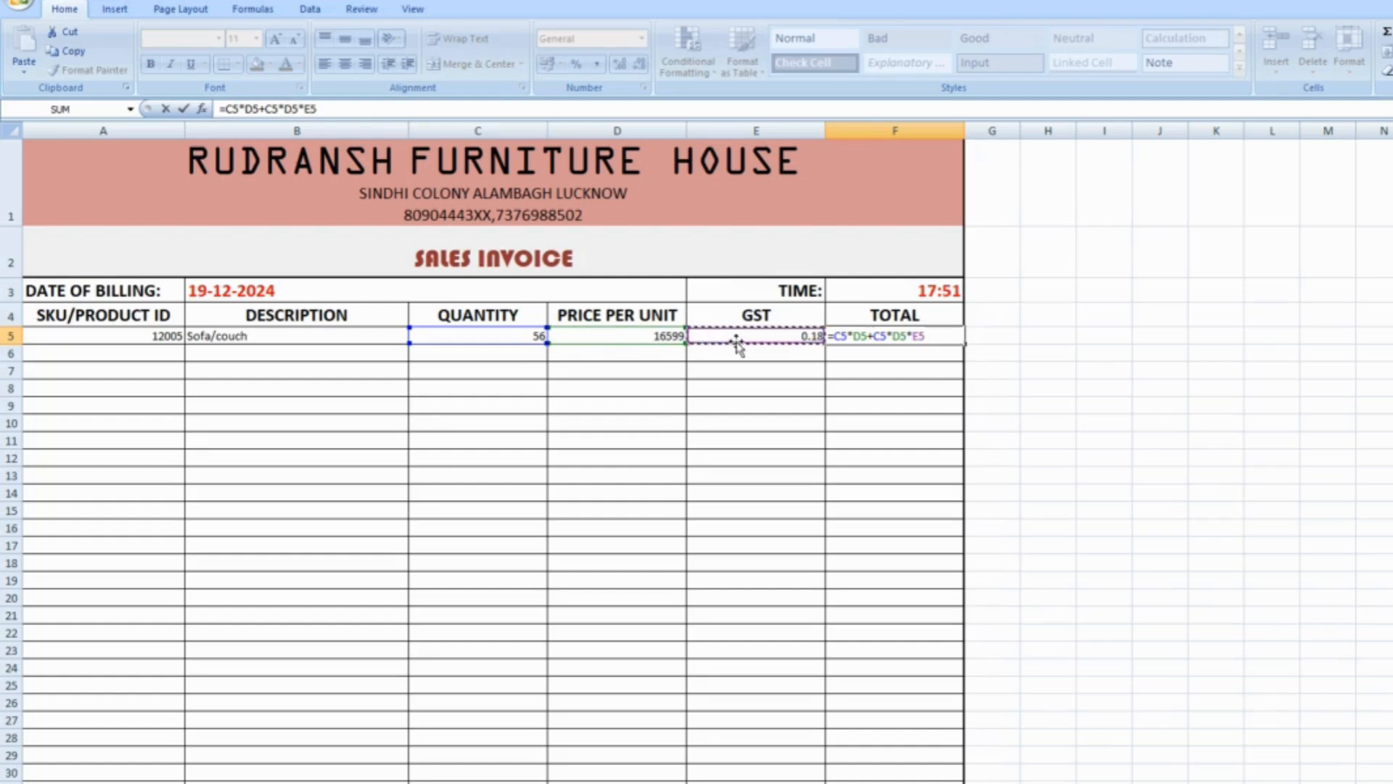
key(Return)
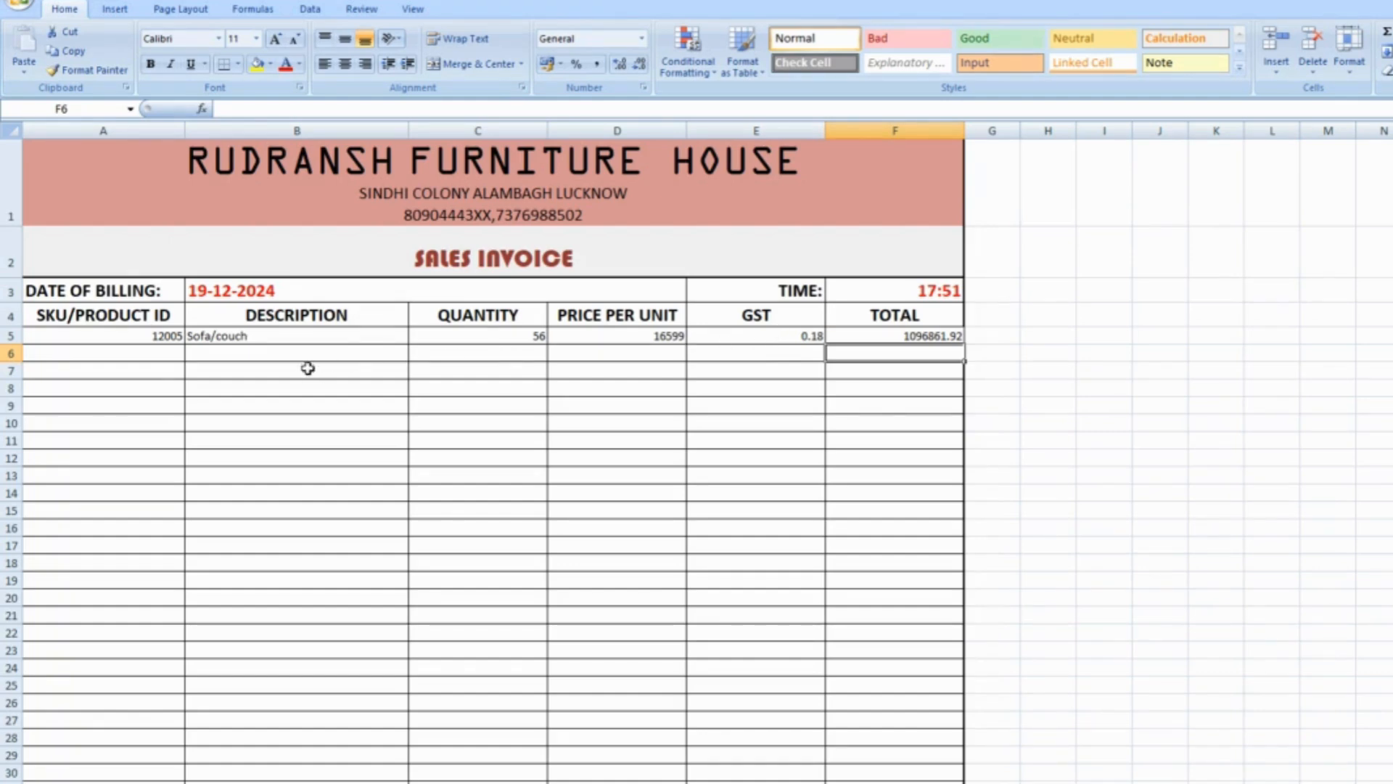
Copy the description lookup formula from B5 down to B14
click(277, 331)
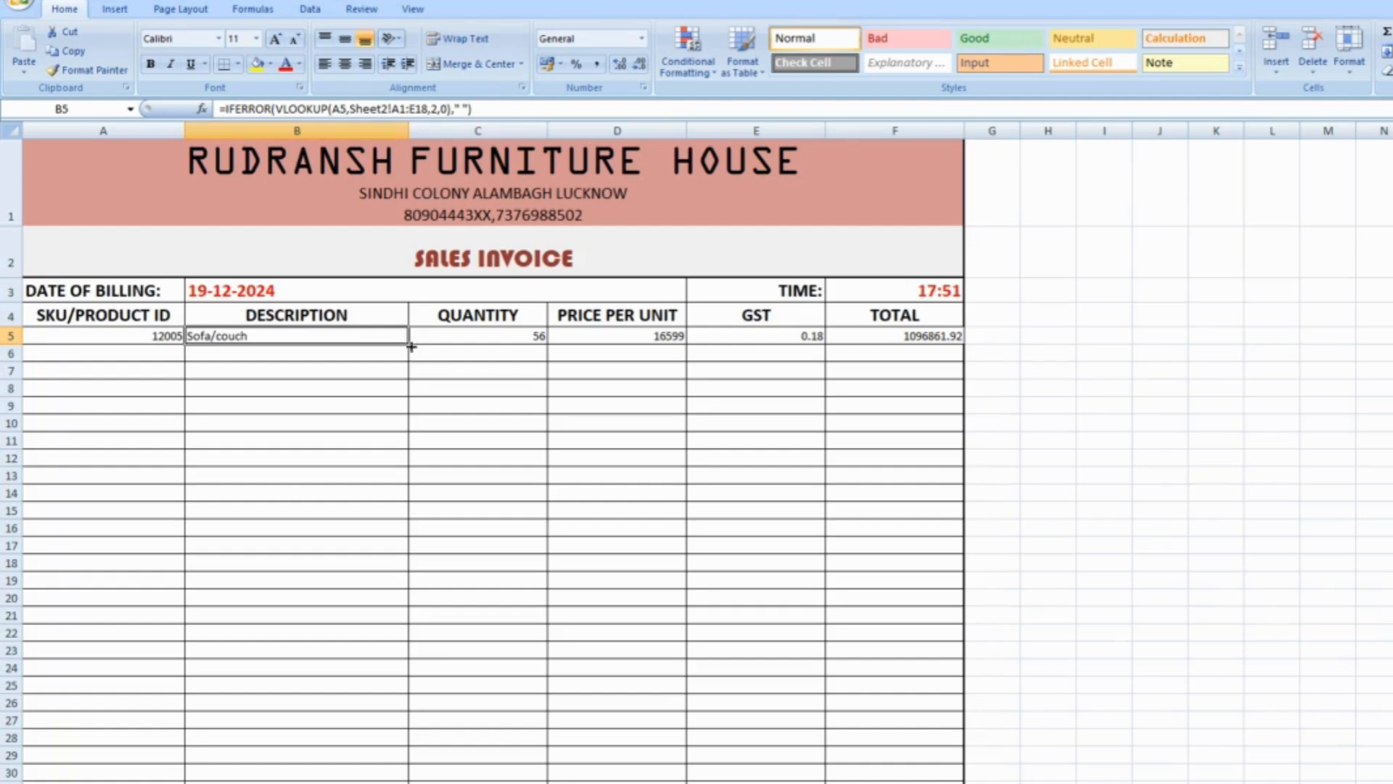
drag(415, 345, 395, 503)
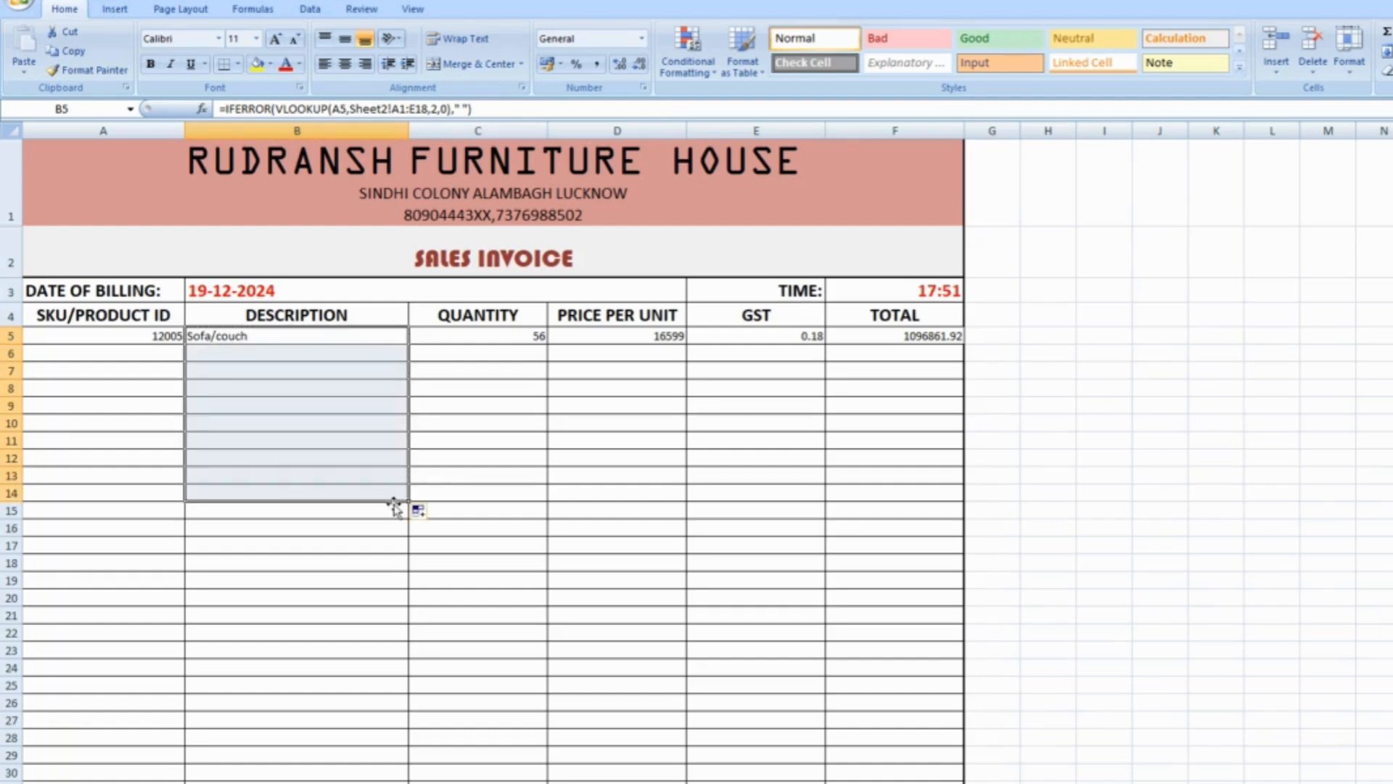
click(316, 477)
Enter product ID 12006 in A6 to test the copied description lookup
click(158, 353)
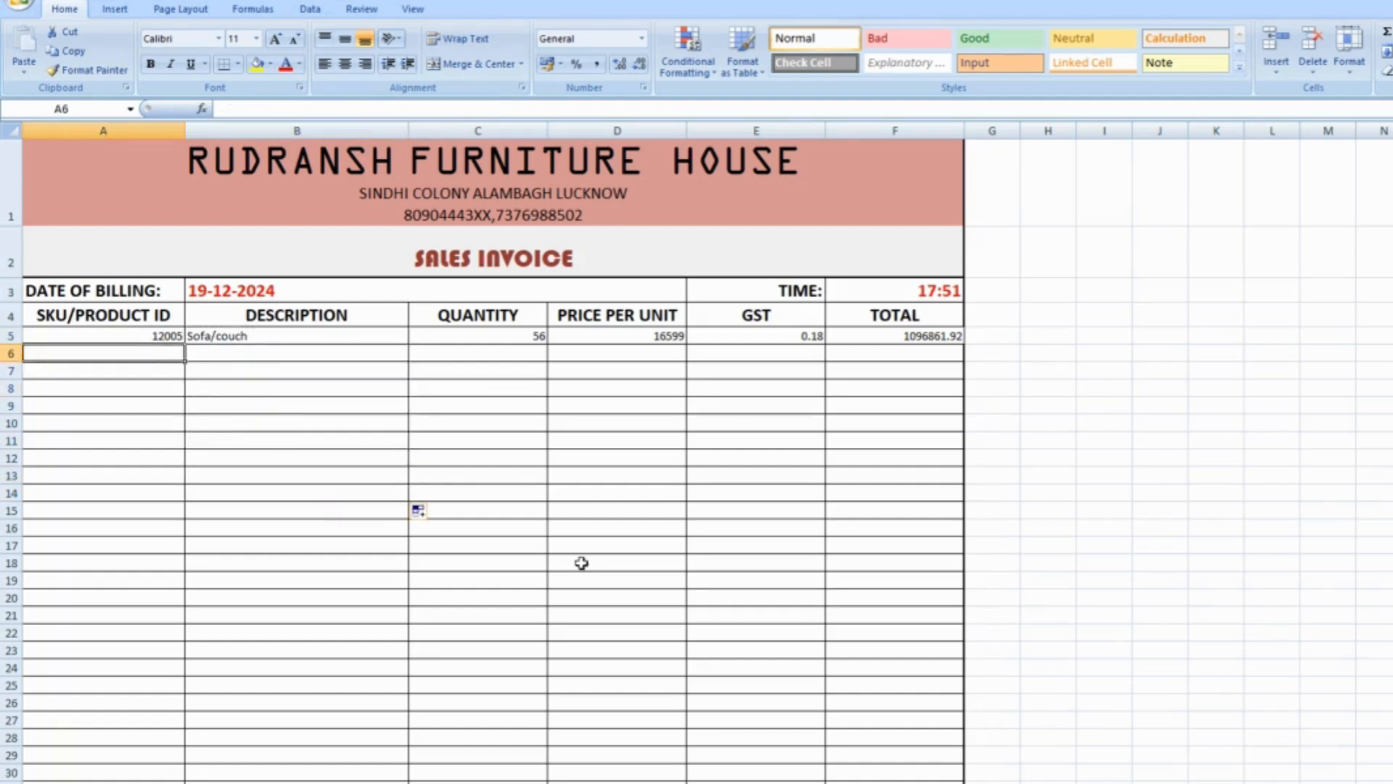
text(1200)
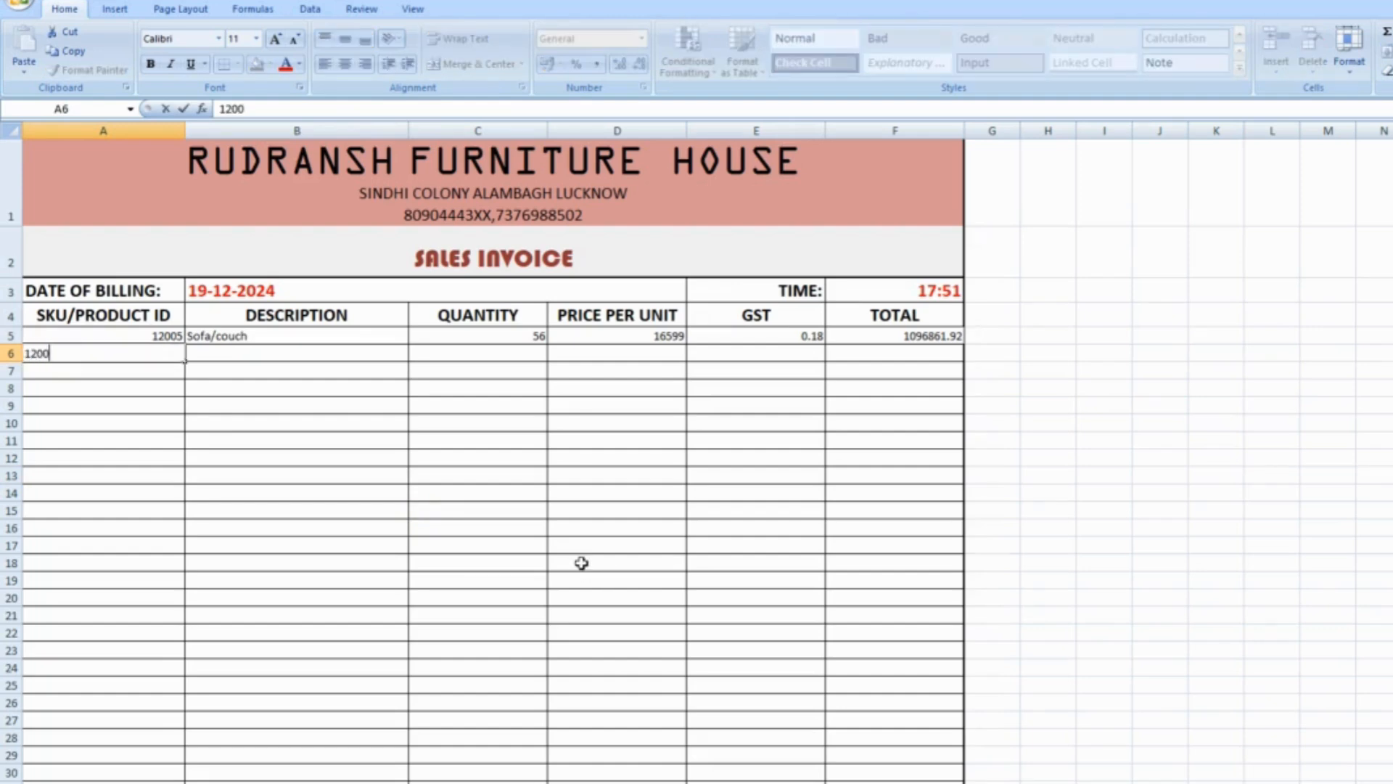
text(6)
key(Return)
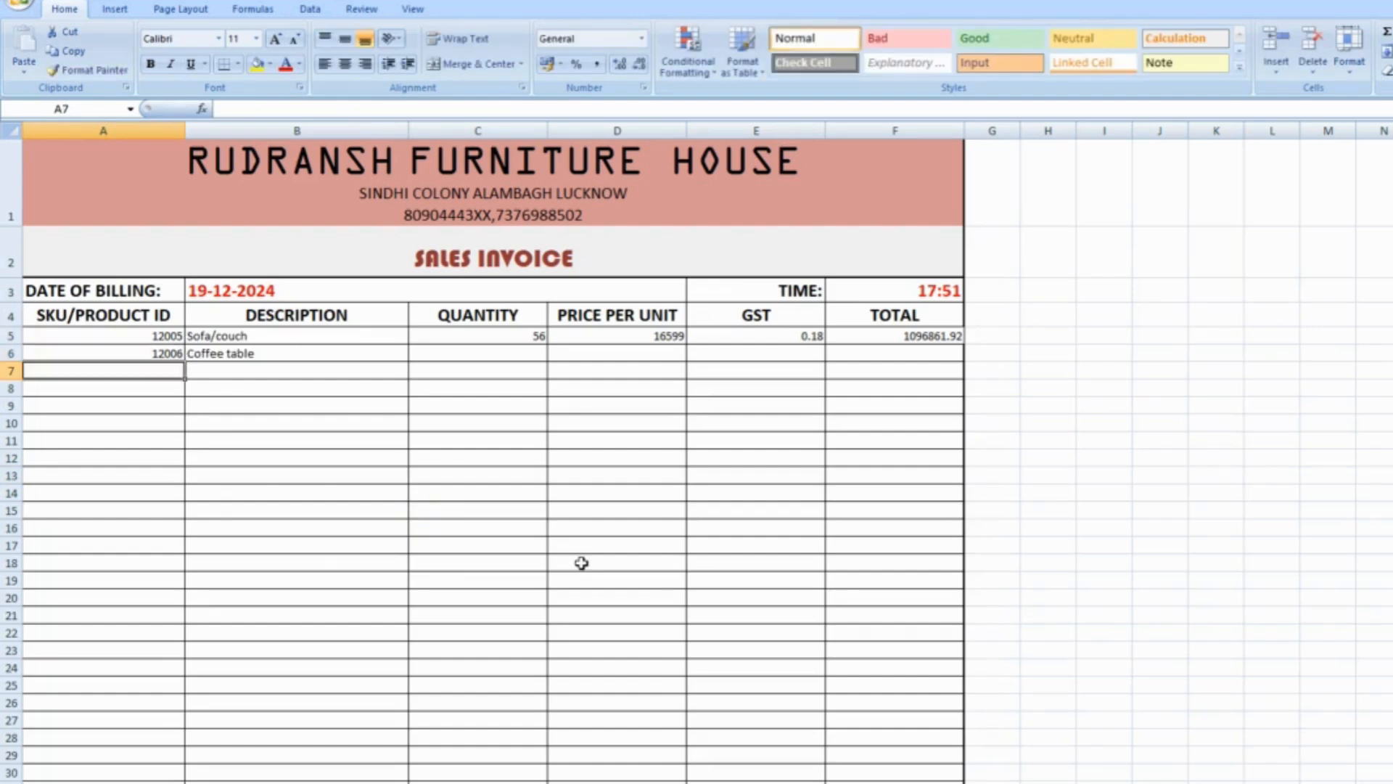
Compare the lookup ranges in the B5 and B6 description formulas with the product list on Sheet2
click(270, 353)
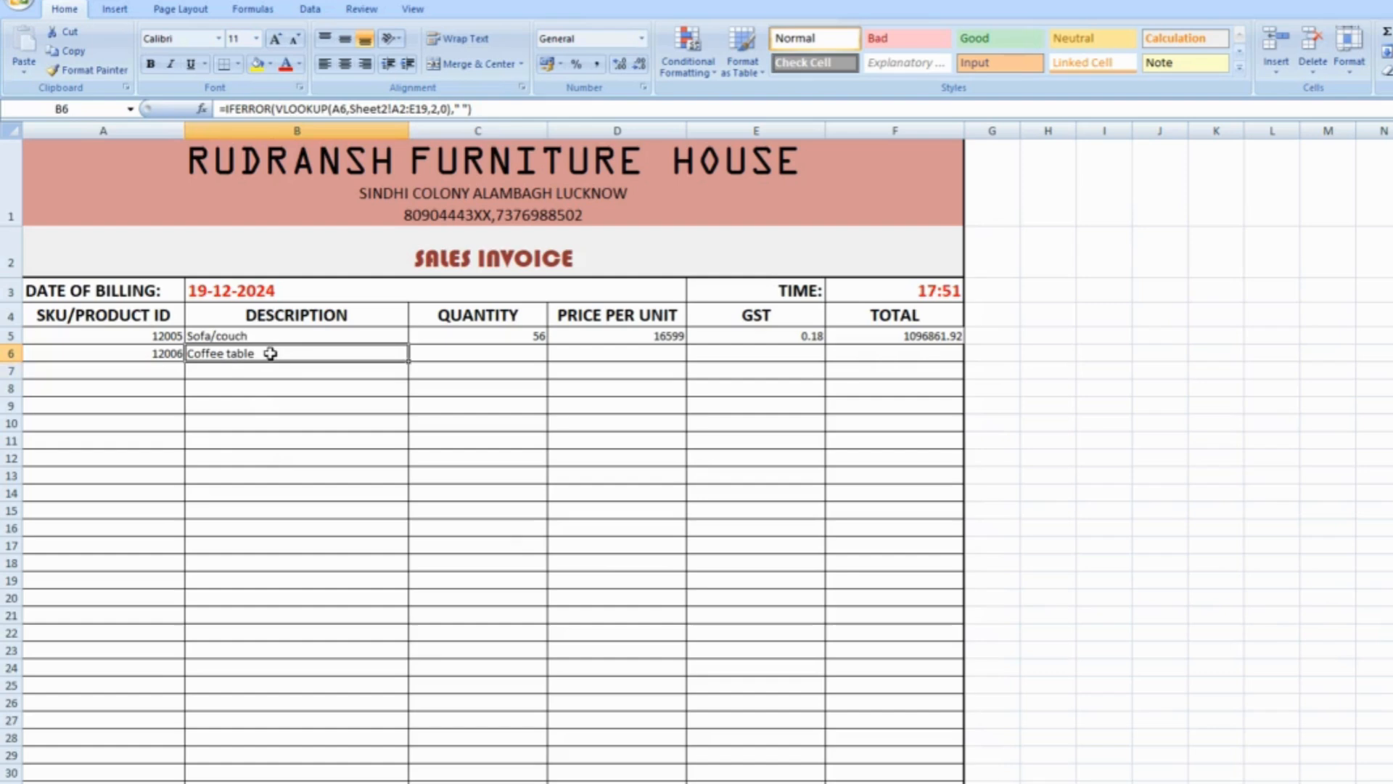
double_click(270, 354)
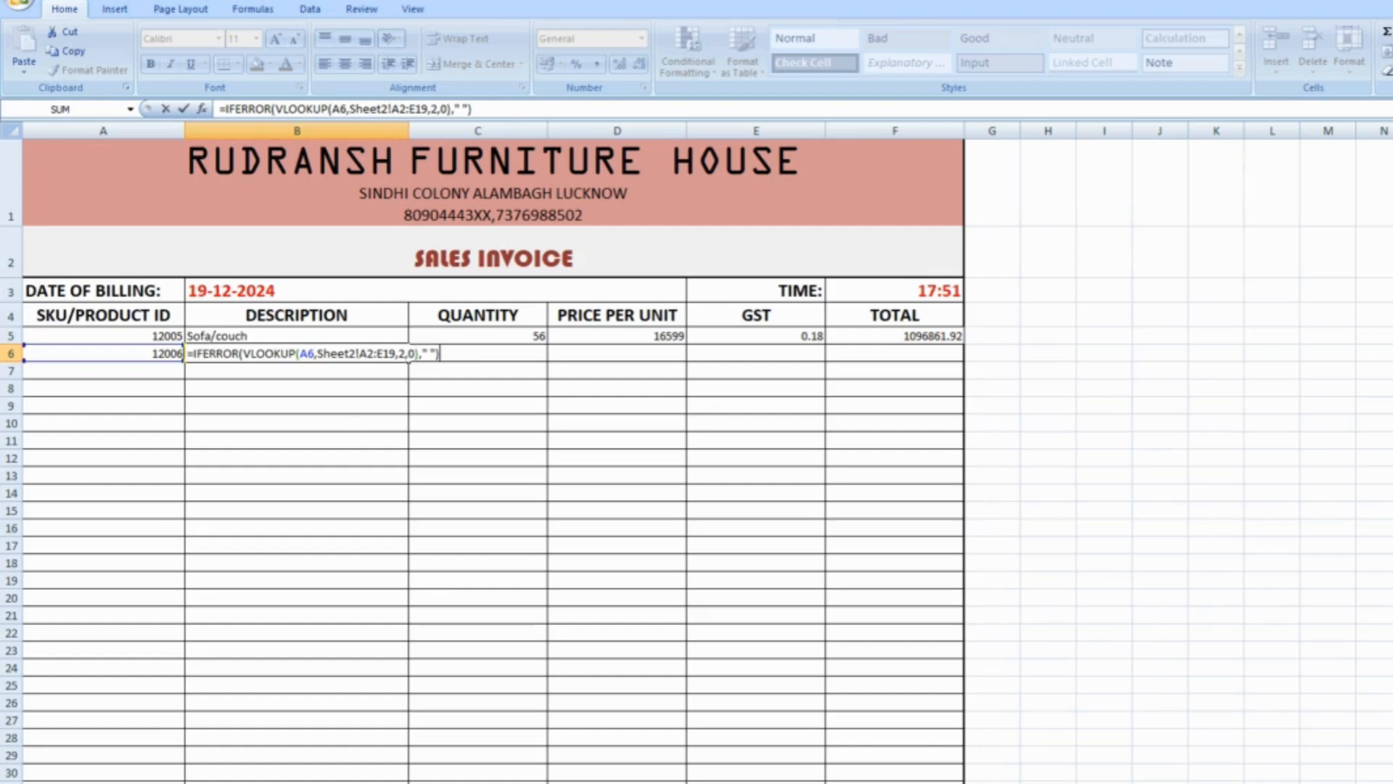
key(ctrl+Page_Down)
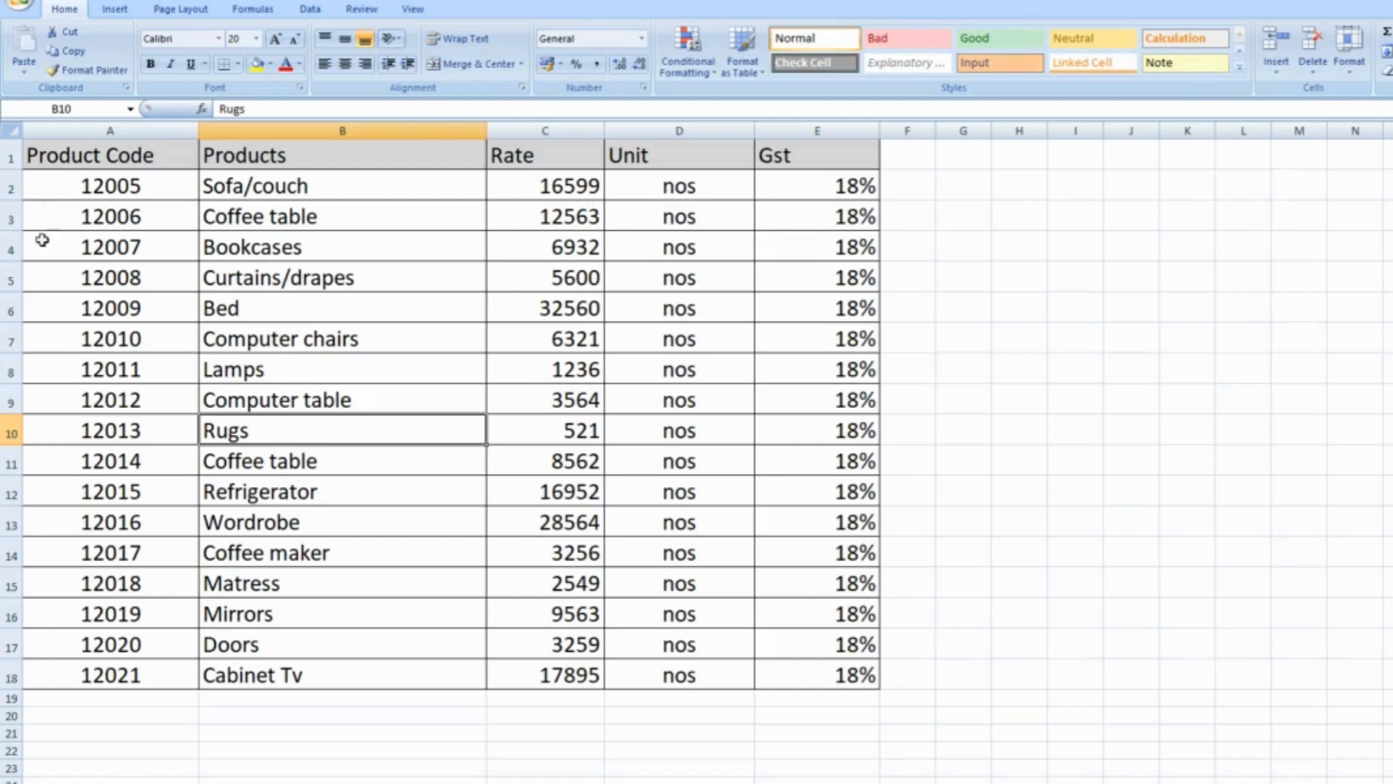
key(ctrl+Page_Up)
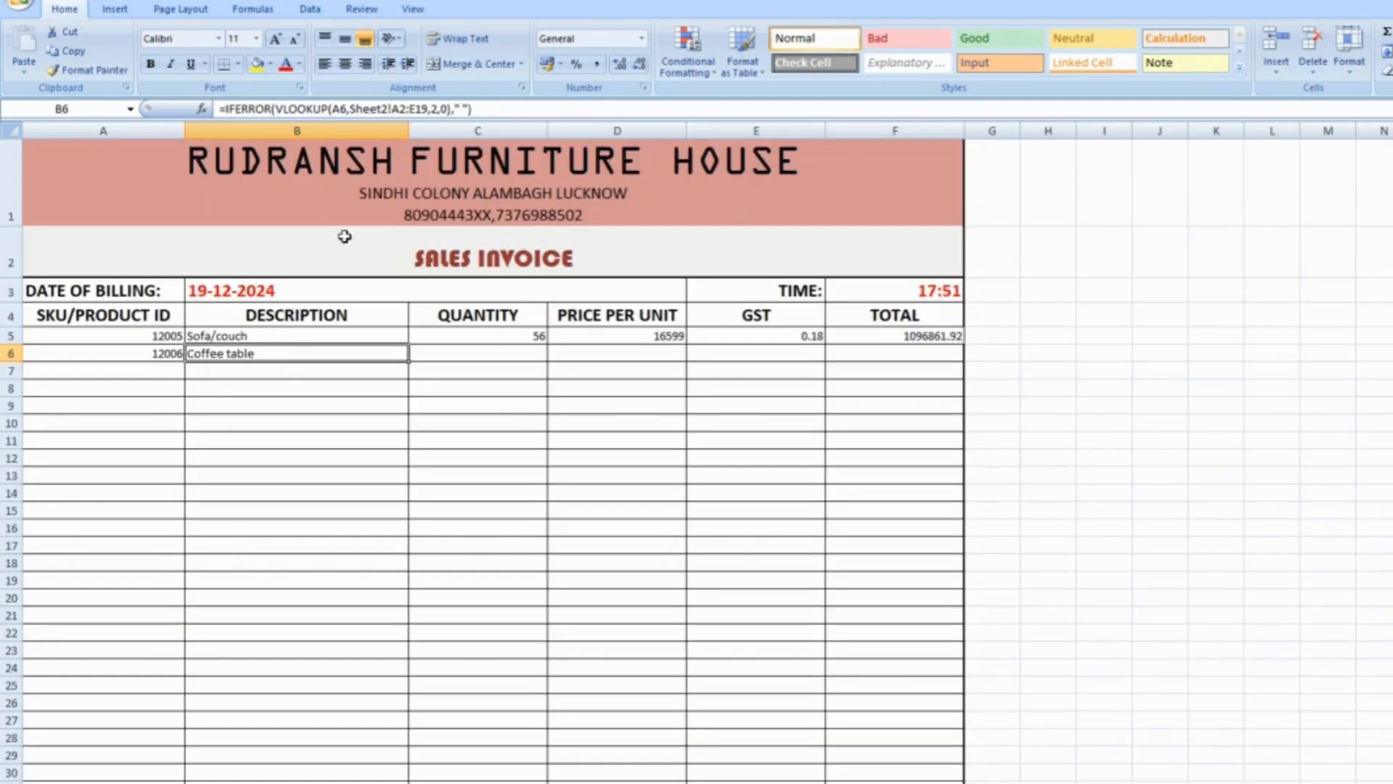
click(335, 336)
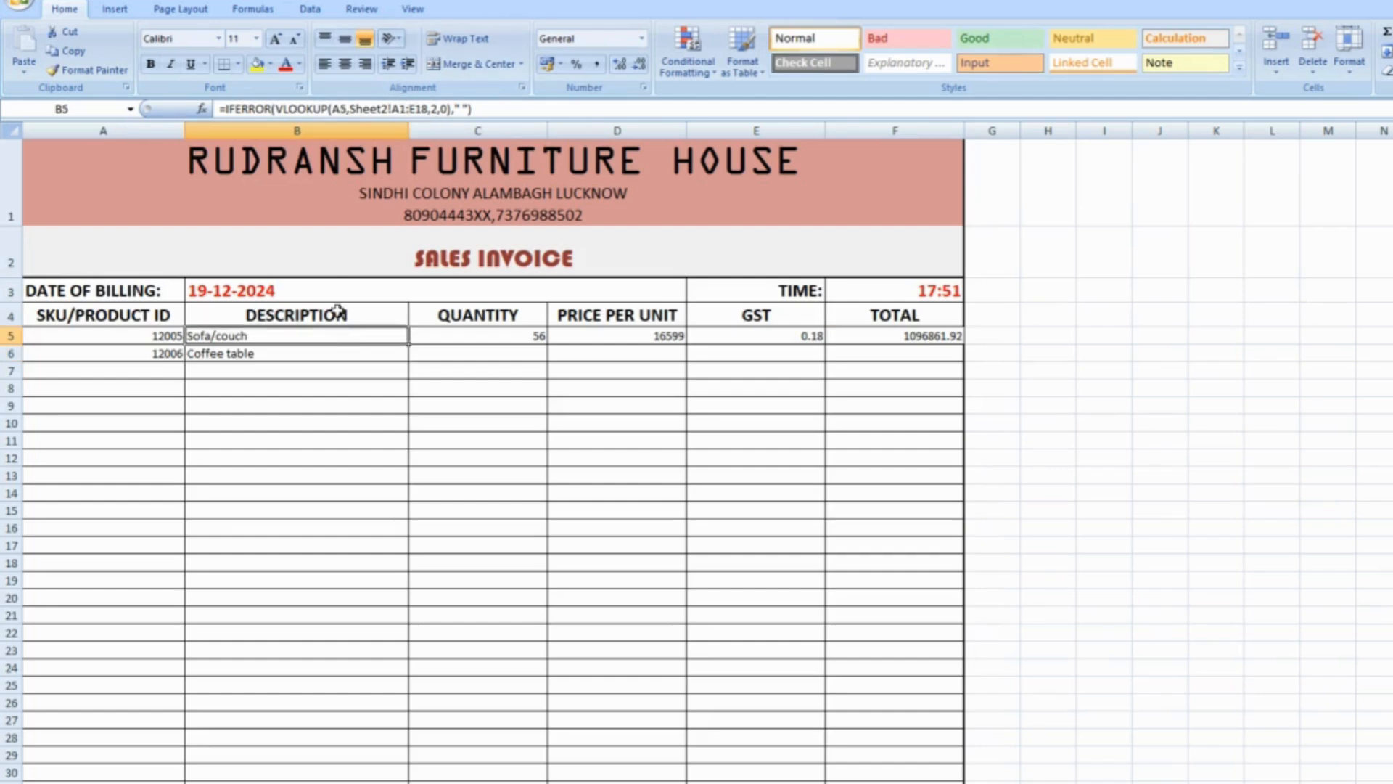
click(331, 353)
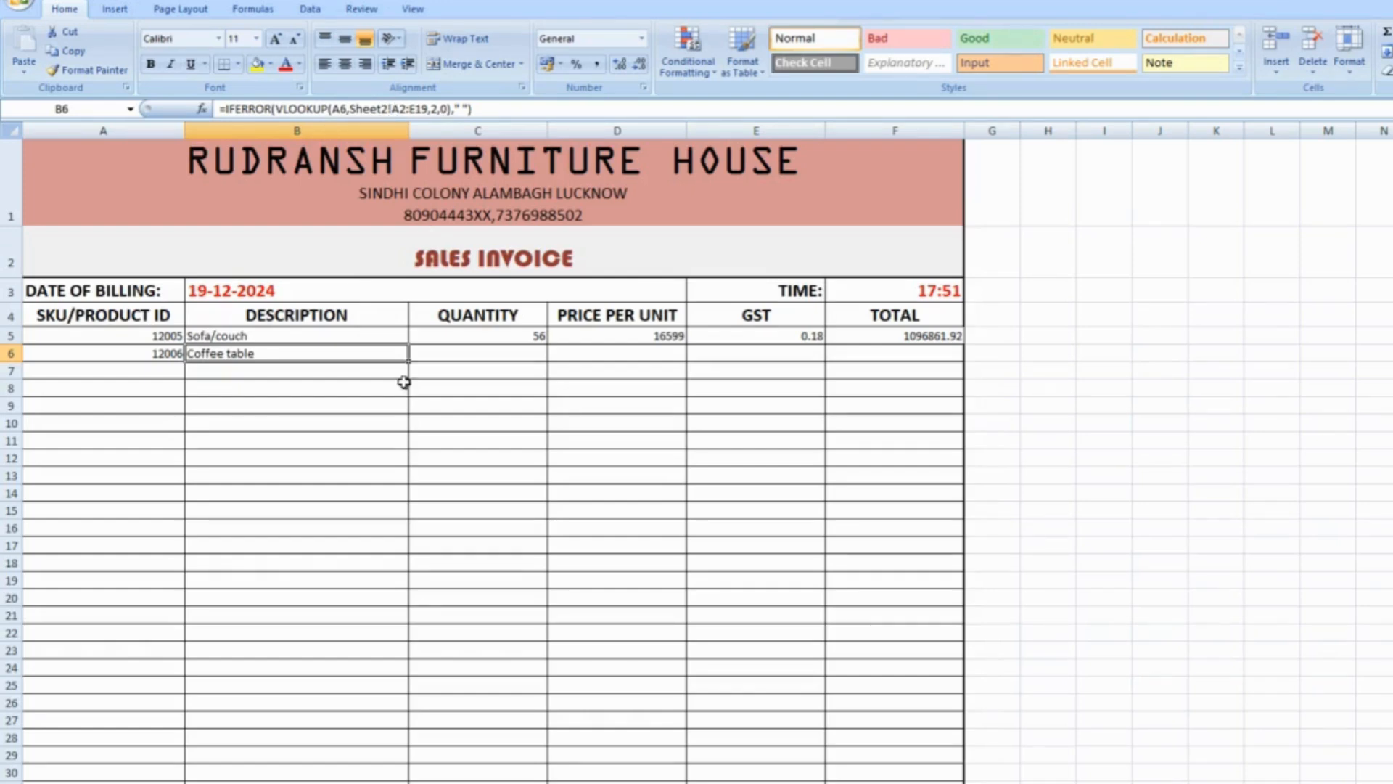
Make the lookup range in the B5 description formula absolute as Sheet2!$A$1:$E$18
click(367, 338)
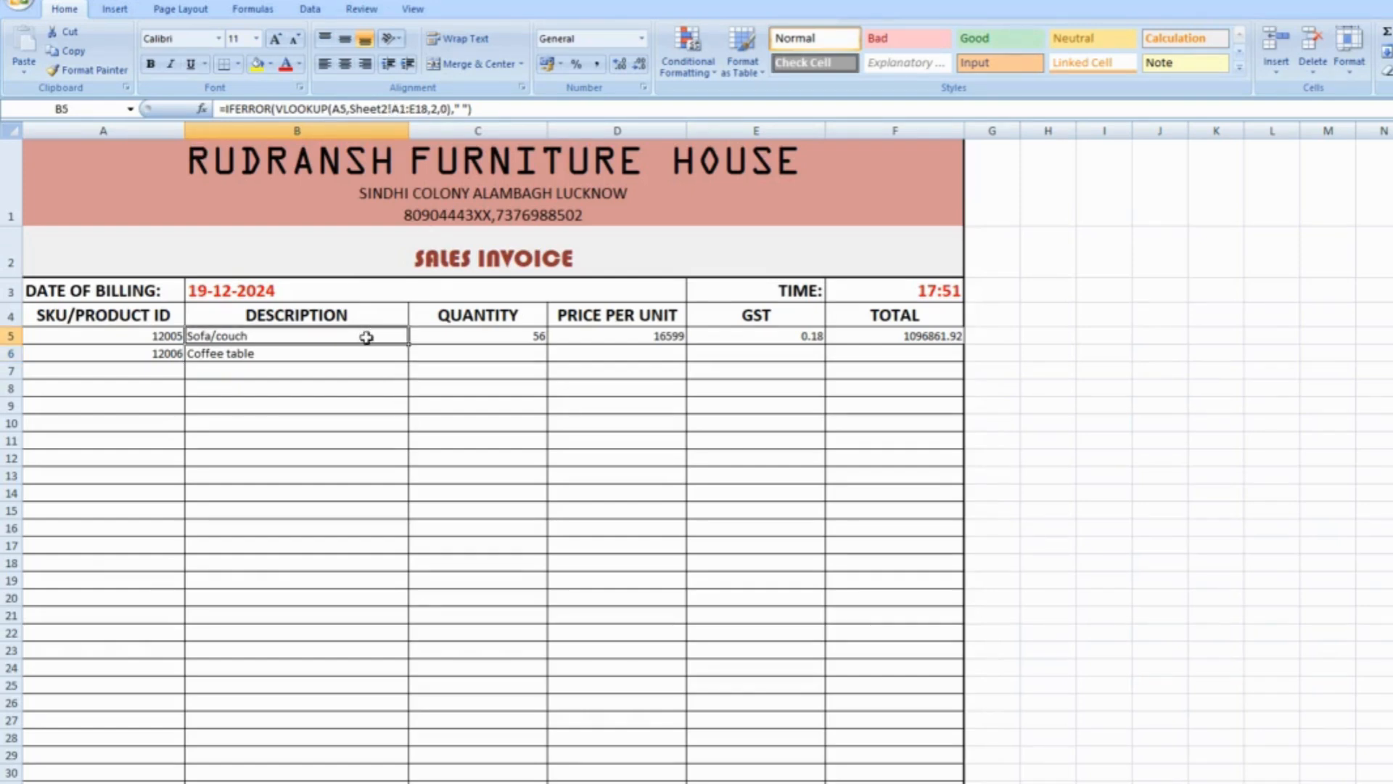
click(409, 109)
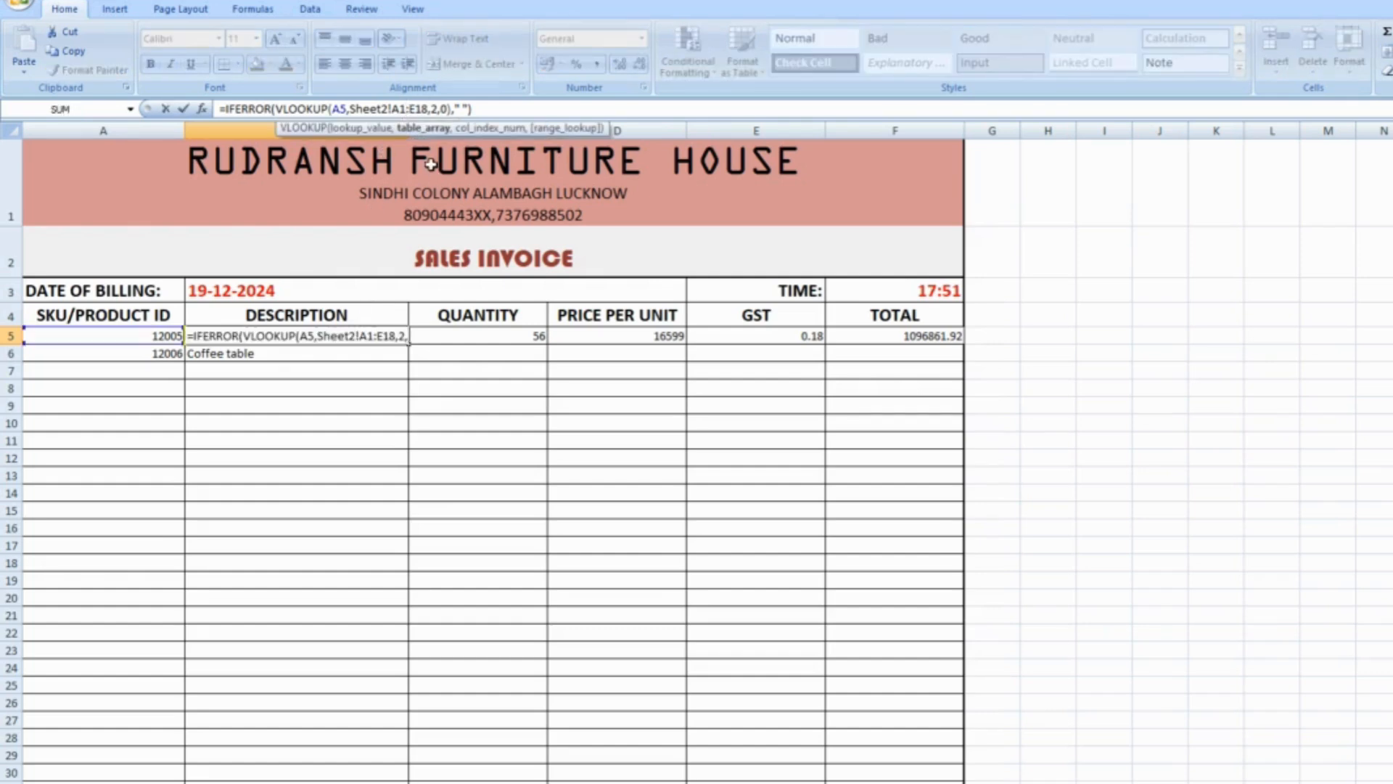
key(F4)
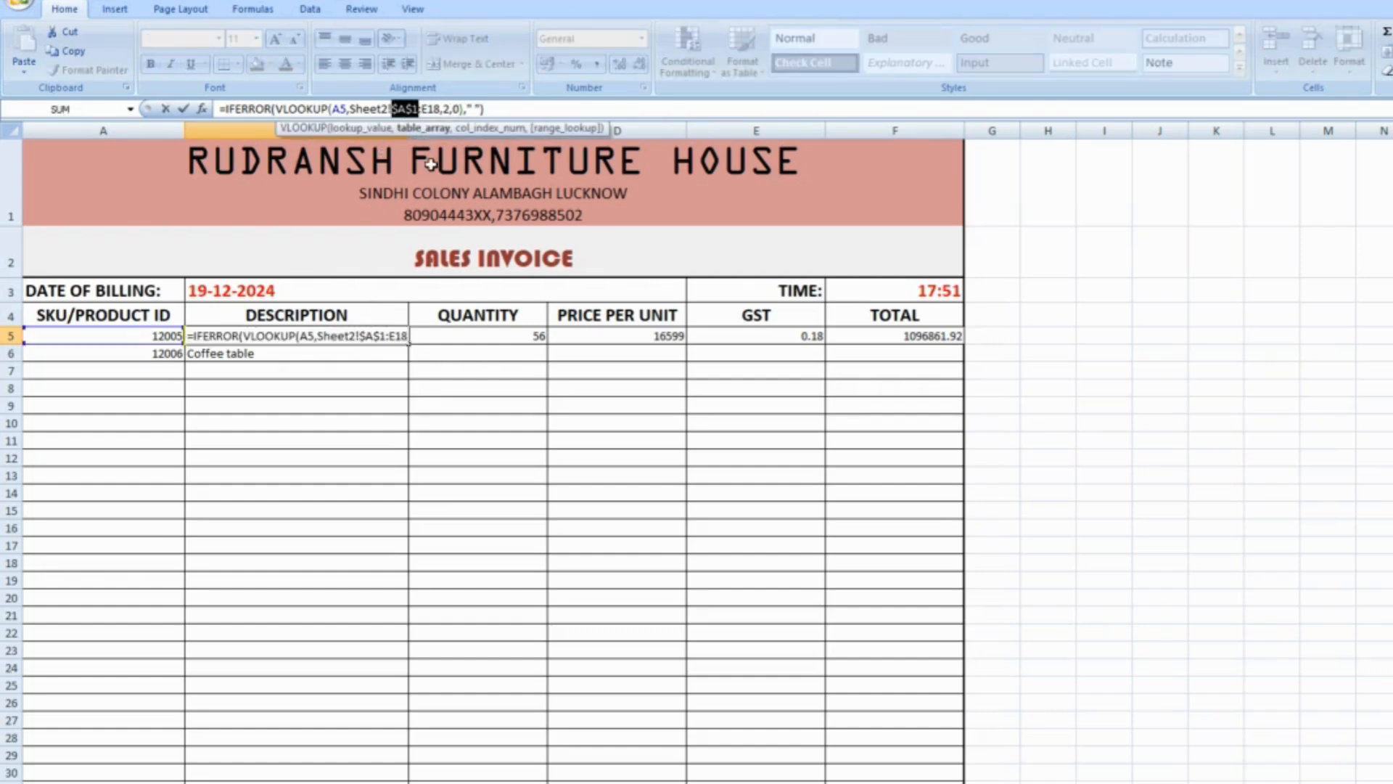
key(Right)
key(Right)
key(Right)
key(F4)
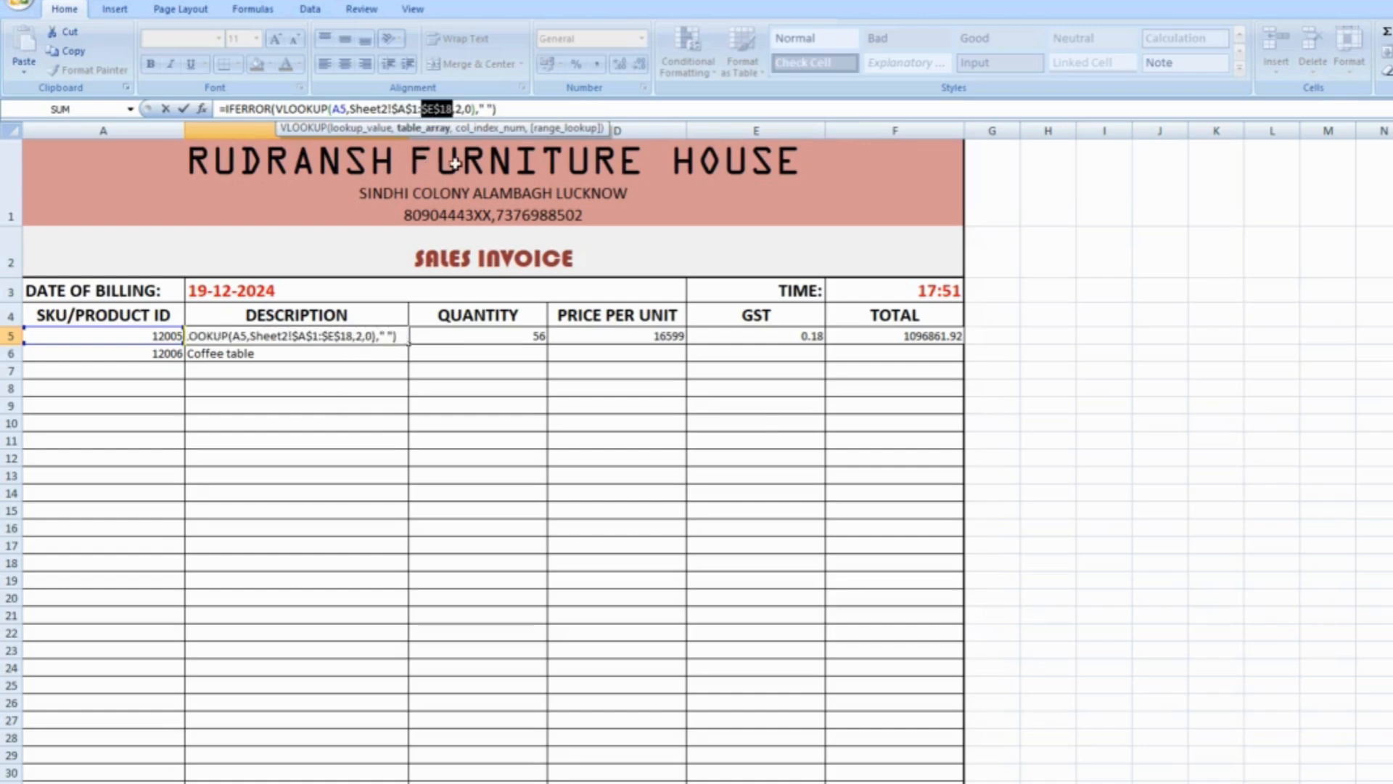
key(Return)
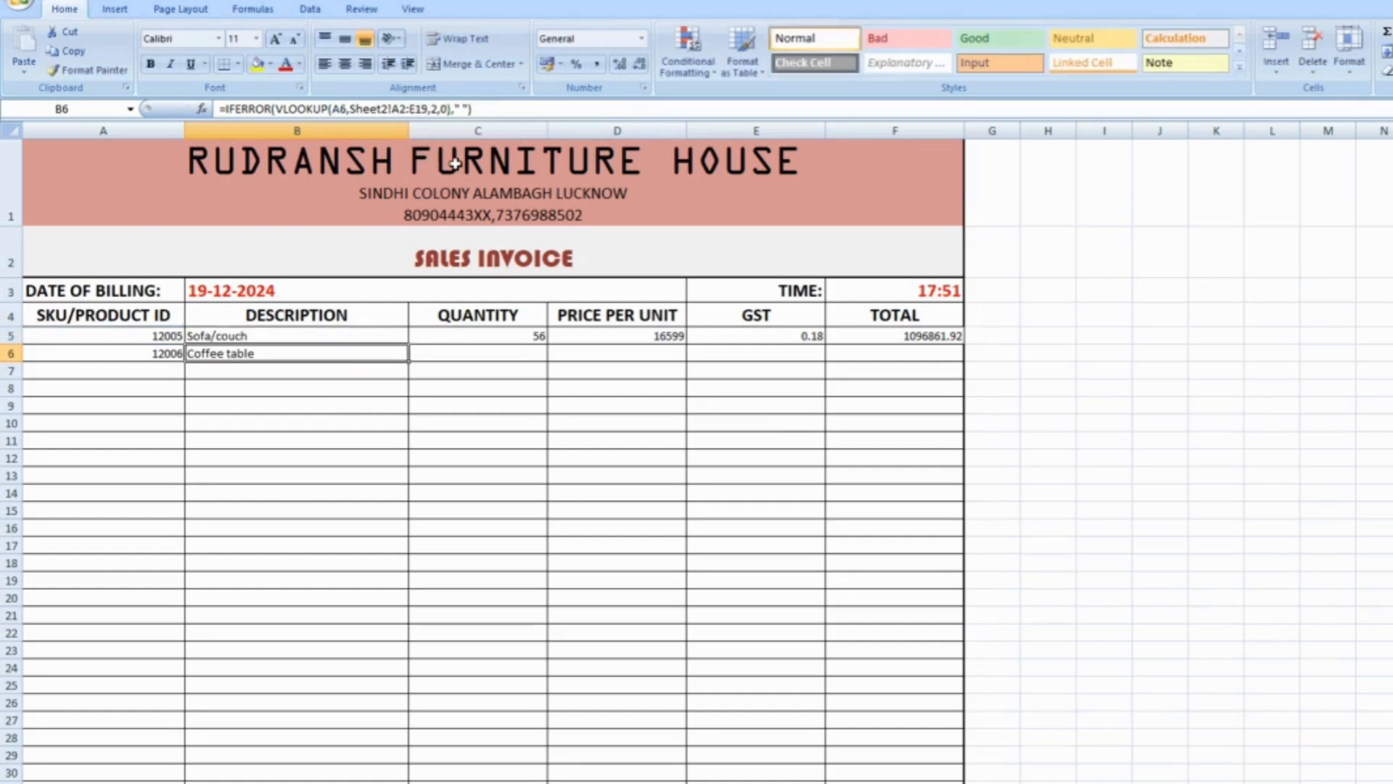
Copy the description lookup formula from B5 down to B14 and check the lookup range in the copied formulas
click(342, 335)
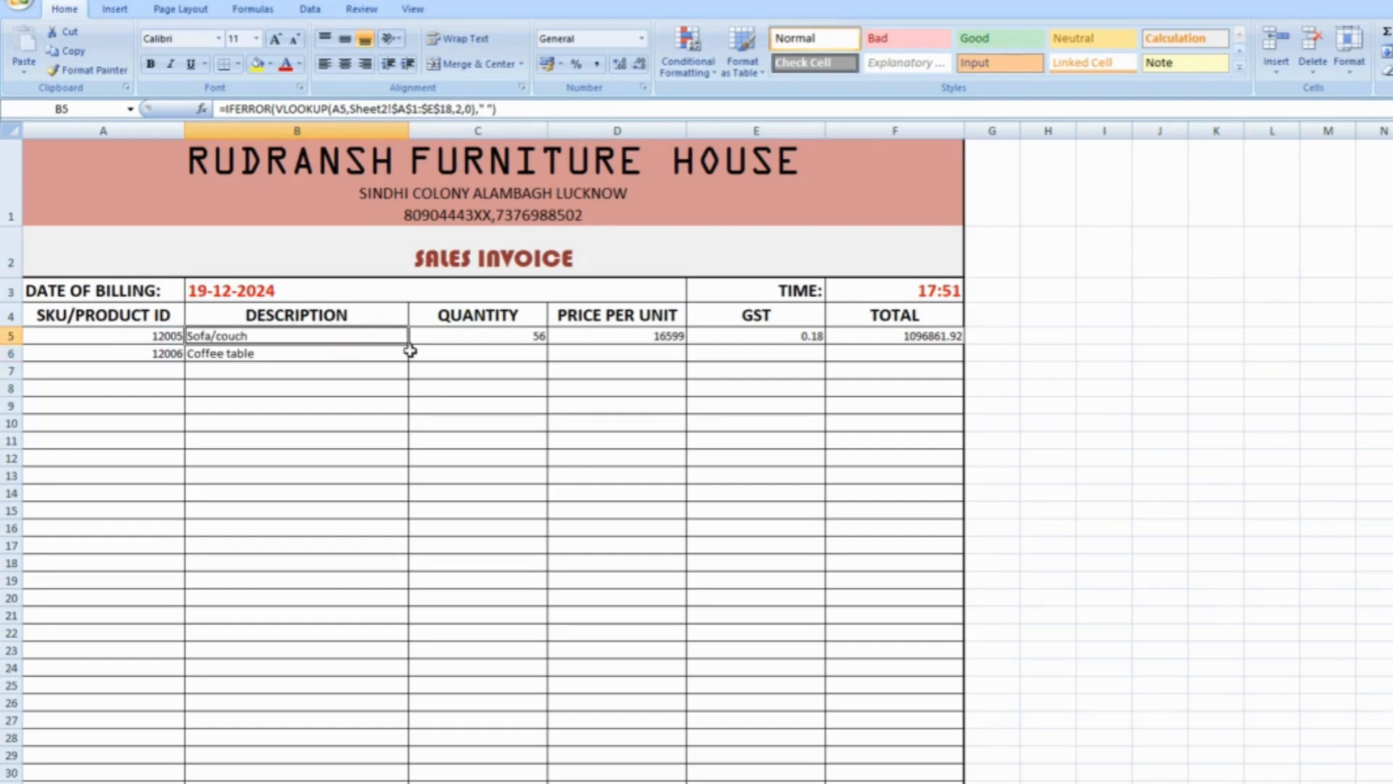
drag(413, 349, 411, 499)
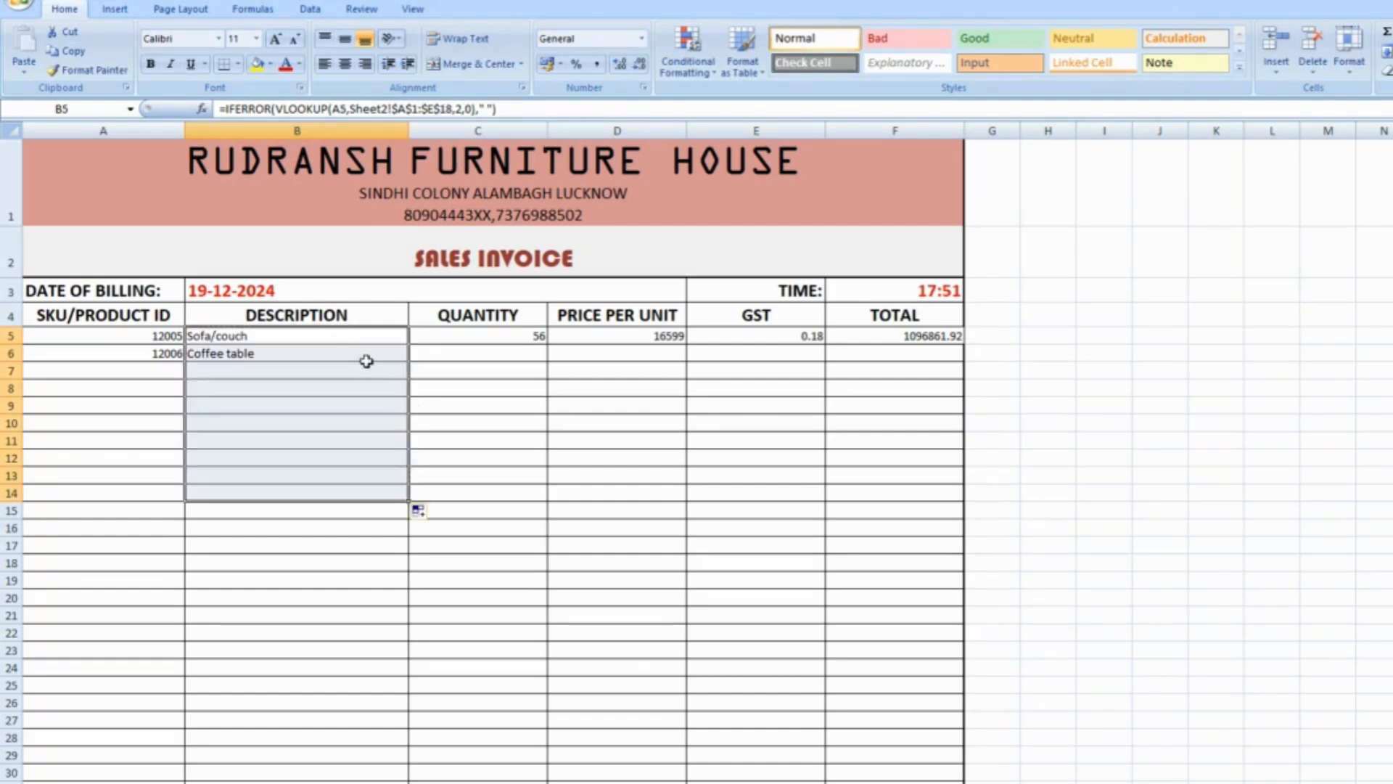
click(367, 357)
click(363, 369)
click(357, 388)
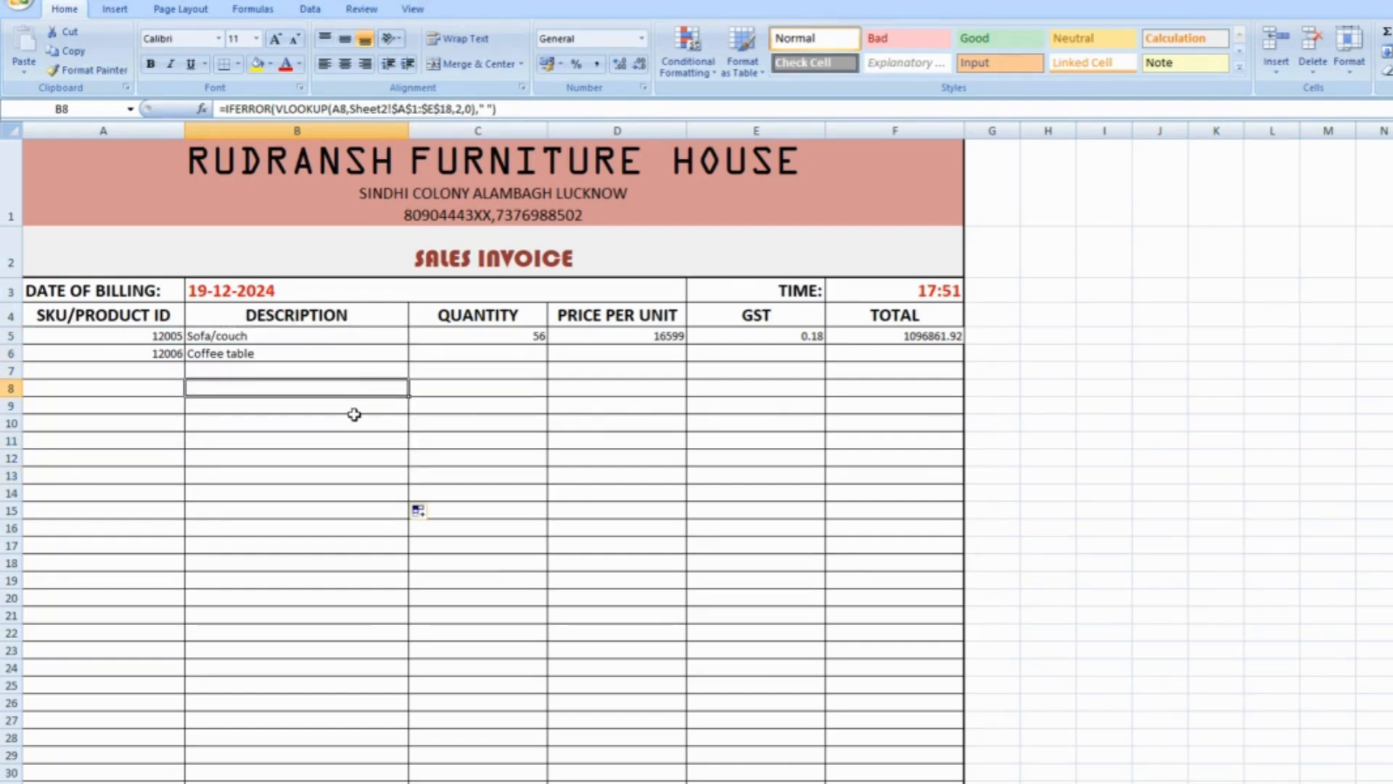
click(348, 423)
click(348, 441)
click(348, 459)
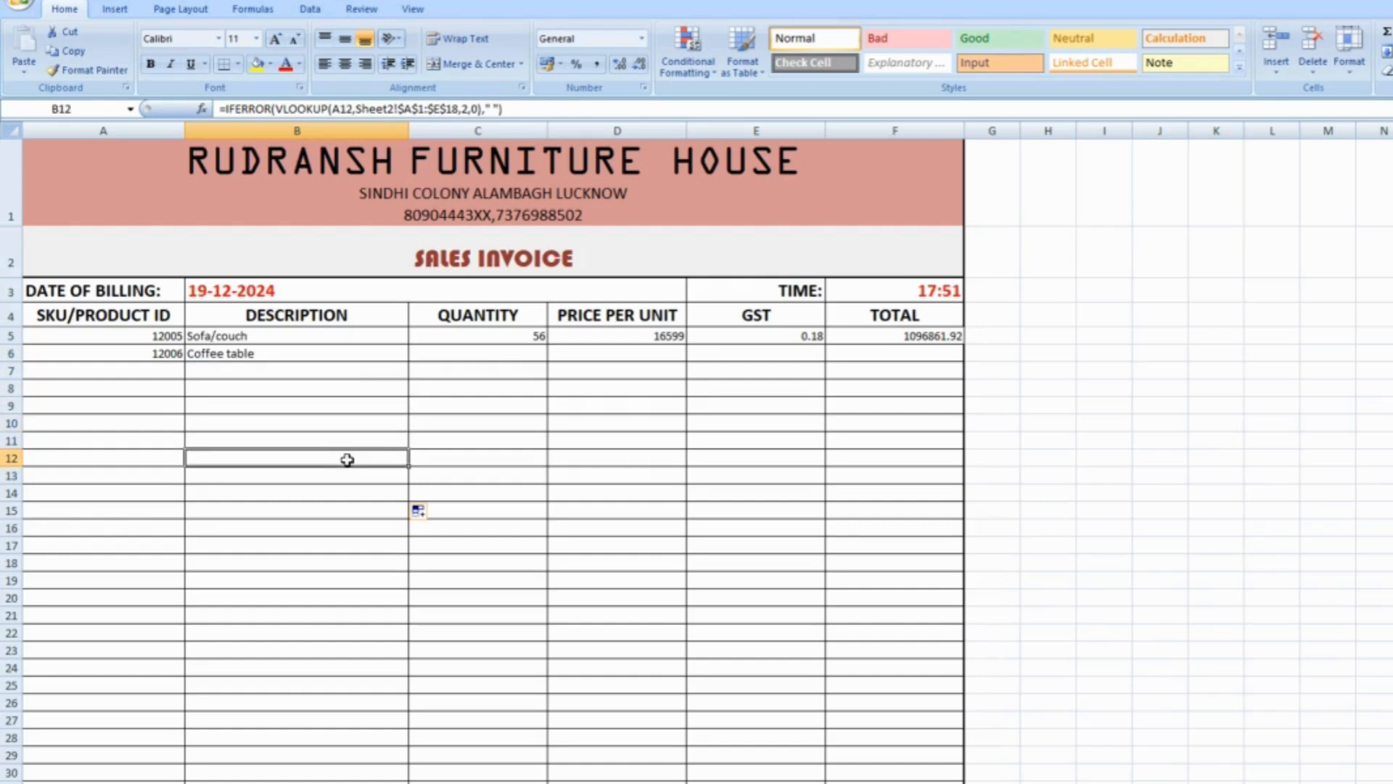